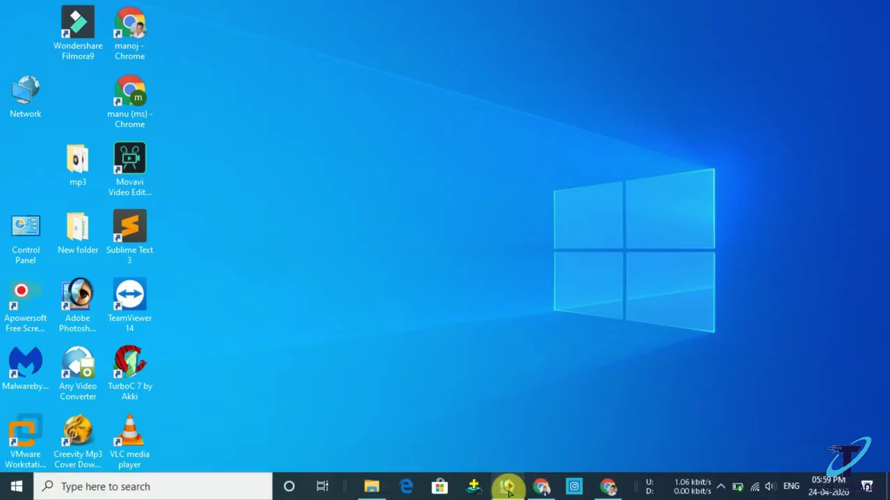
Launch Photoshop, create a white 60 × 60 px document, maximize it and zoom to 500%.
click(505, 486)
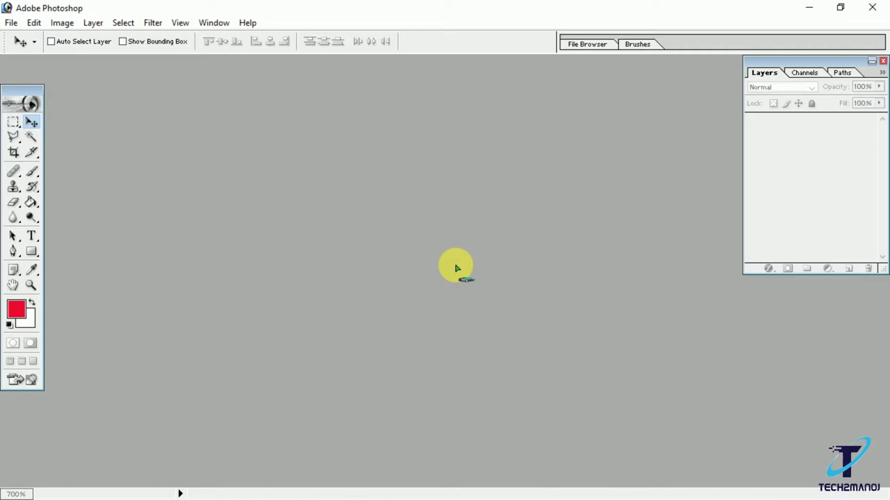
key(ctrl+n)
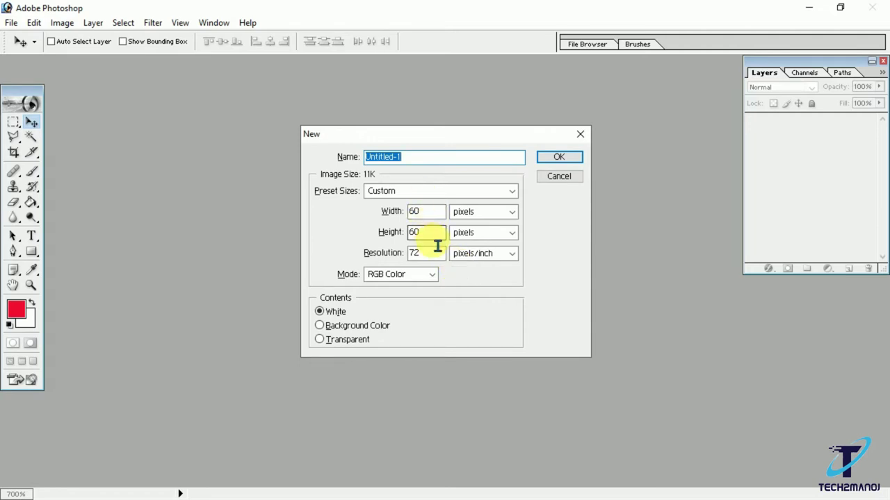
click(558, 158)
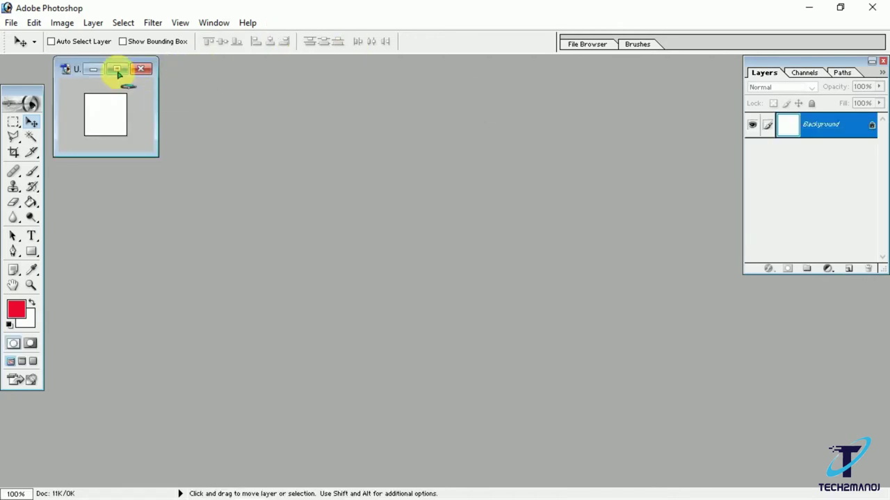
click(117, 68)
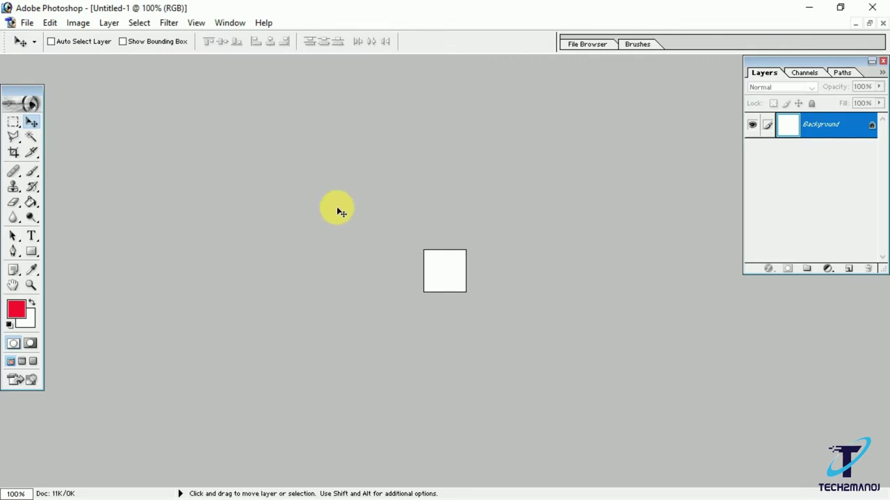
key(ctrl+plus)
key(ctrl+plus)
key(ctrl+plus)
key(ctrl+plus)
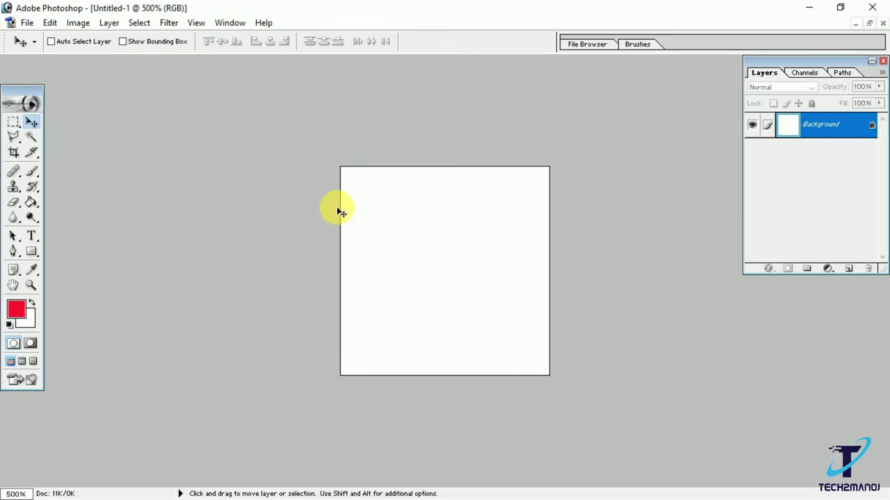
Pick the Polygonal Lasso Tool and cancel a first, unfinished outline attempt.
click(12, 139)
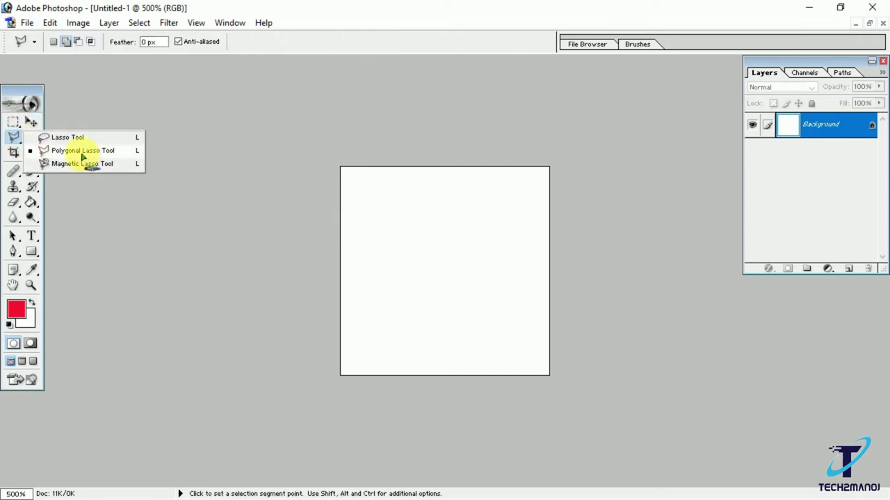
click(81, 151)
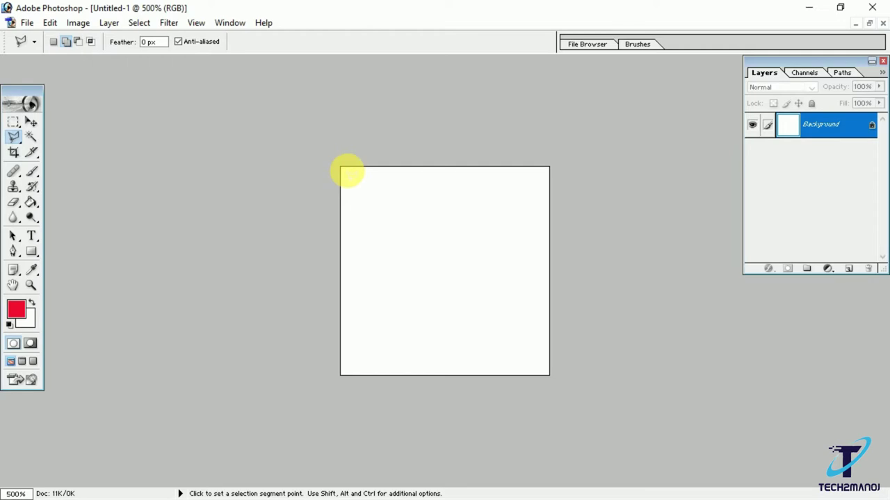
click(346, 170)
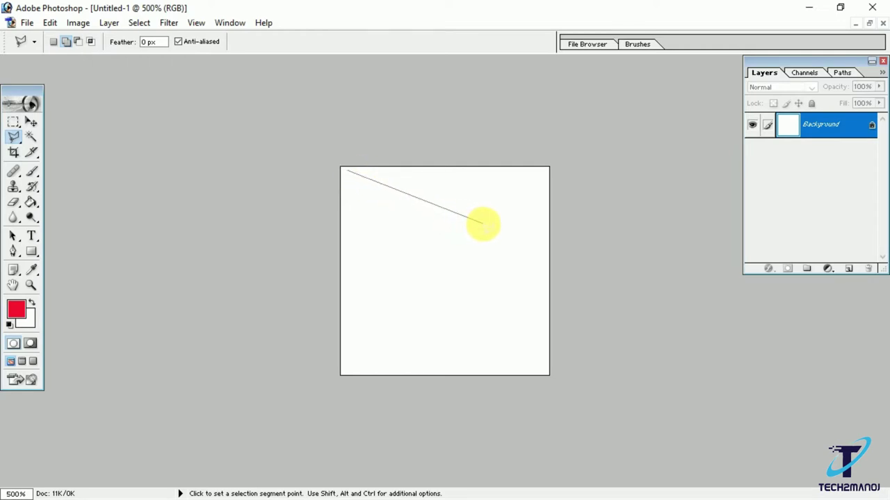
click(485, 224)
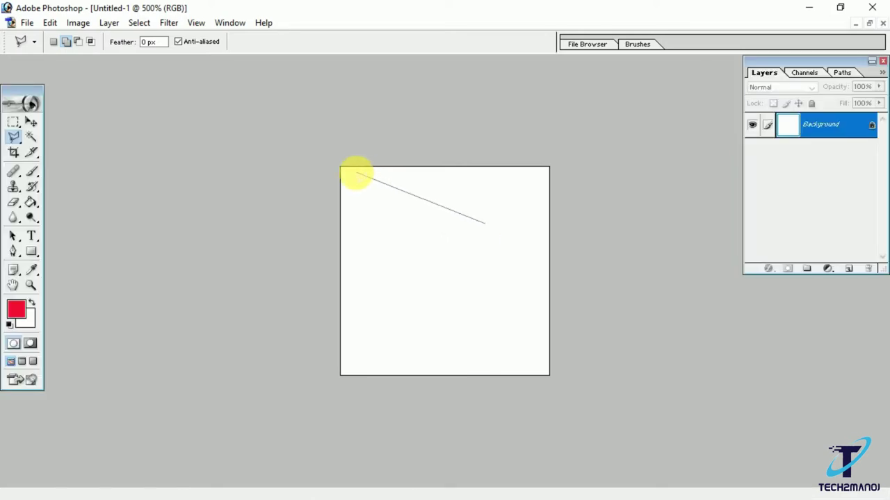
key(Escape)
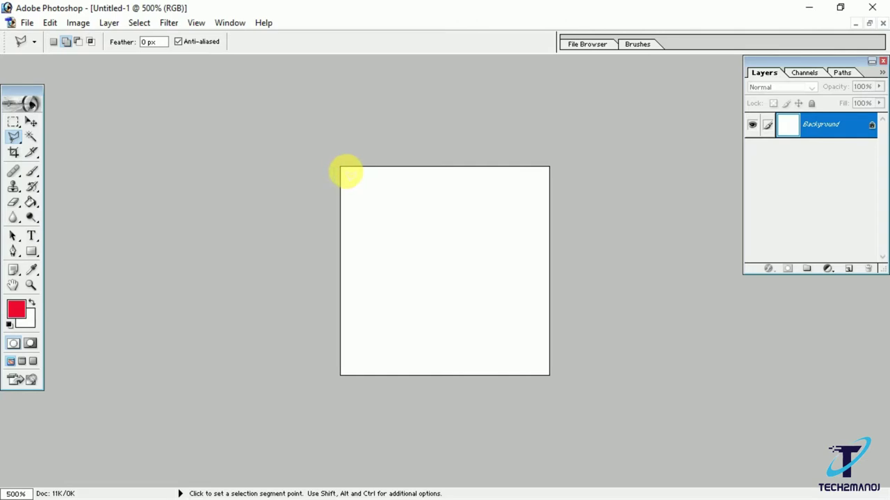
Trace the arrow's head and tail corners from the top-left corner, closing the outline there.
click(345, 169)
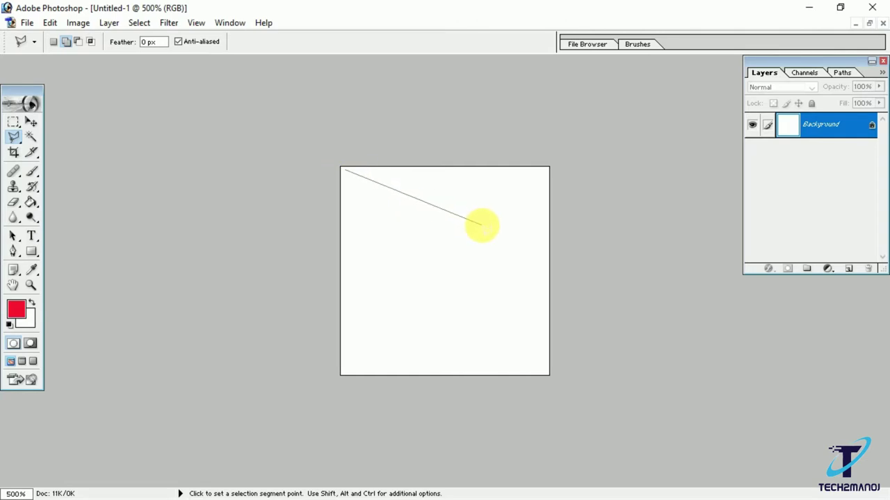
click(488, 226)
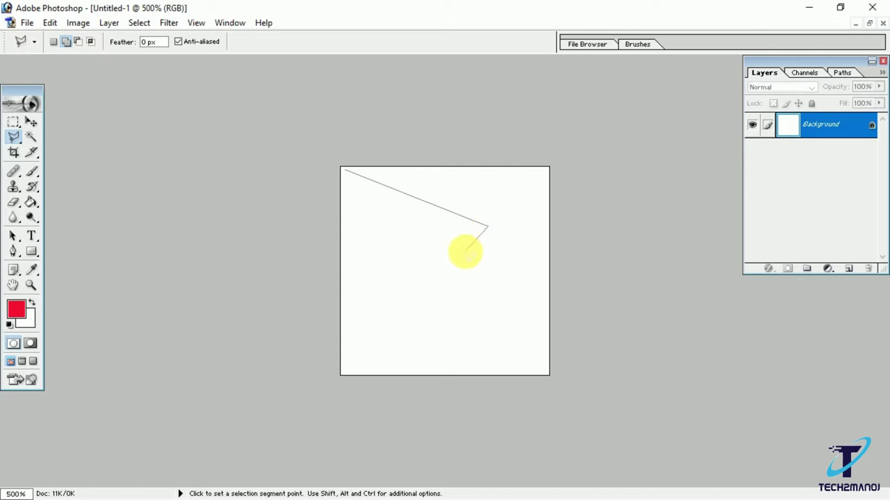
click(465, 255)
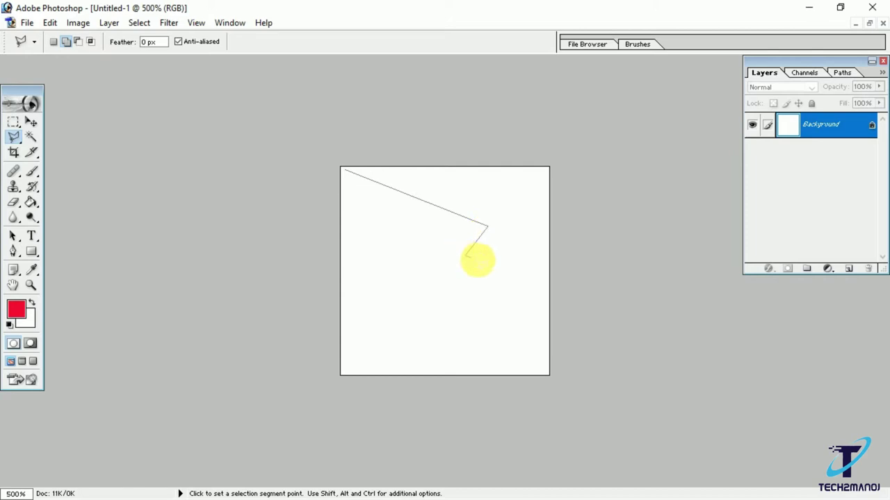
click(523, 284)
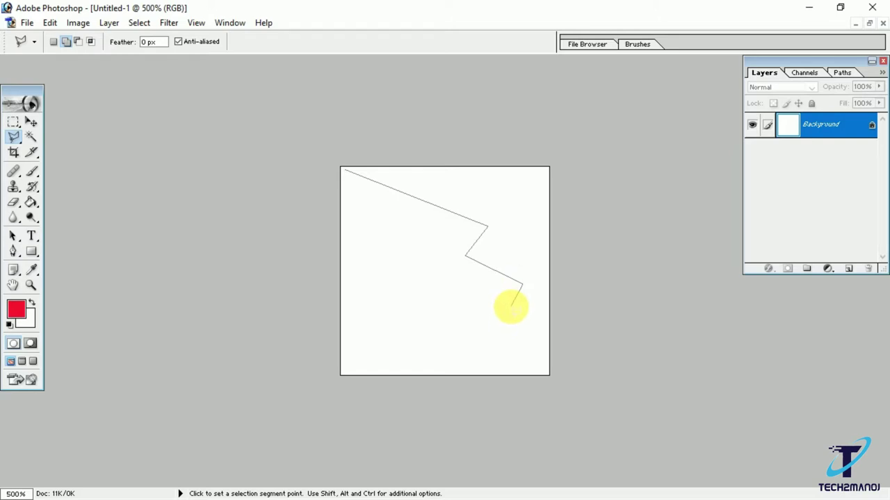
click(511, 305)
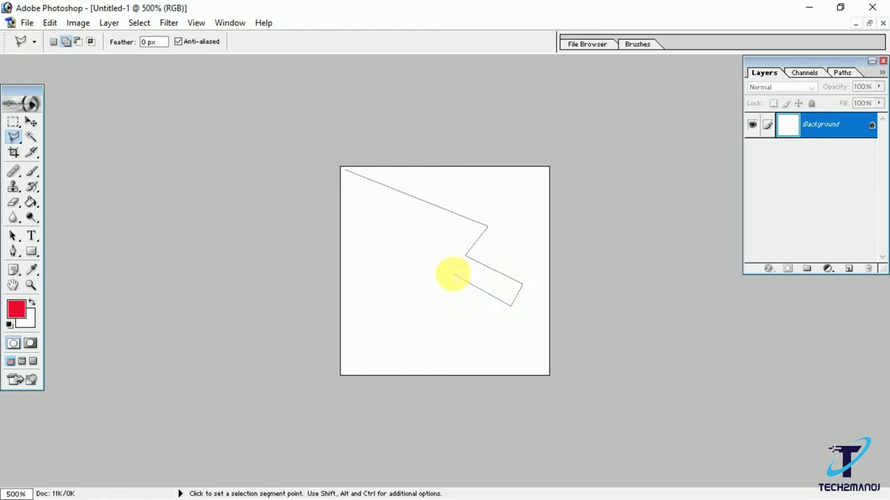
click(453, 275)
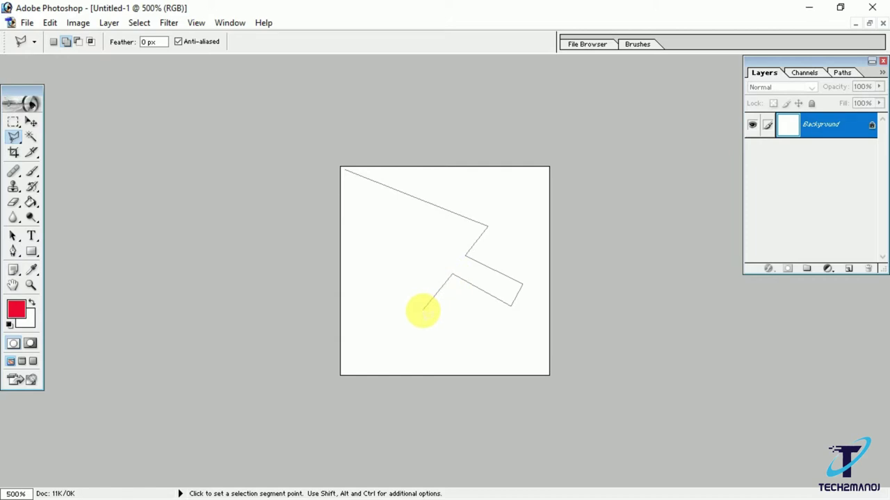
click(423, 311)
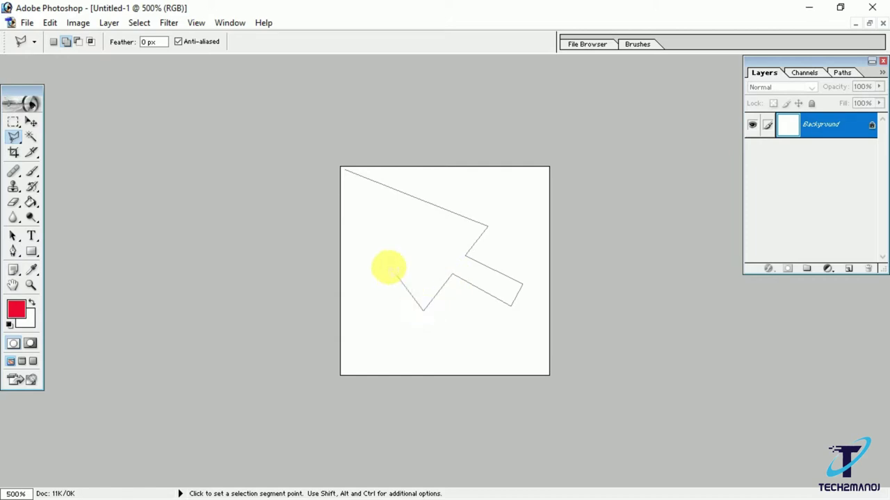
click(344, 173)
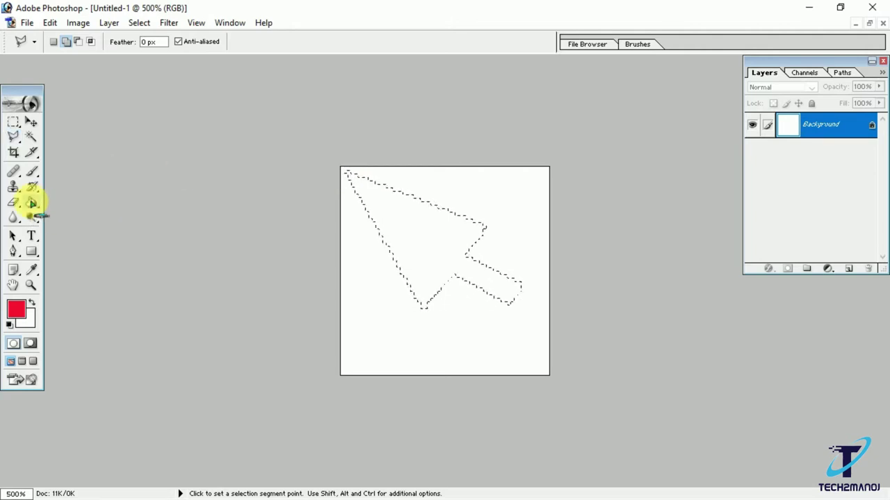
Paint-bucket the arrow selection with purple (hue 264, 6509F0) and return to the Move Tool.
click(32, 202)
click(19, 310)
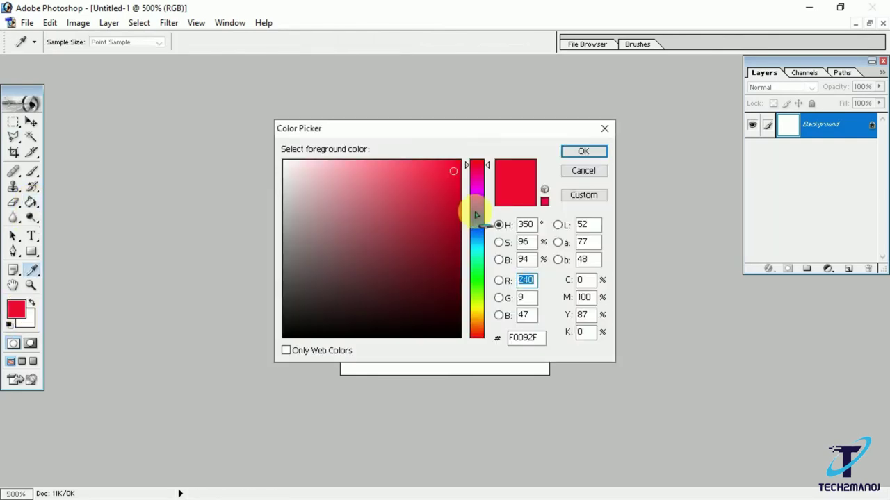
click(477, 207)
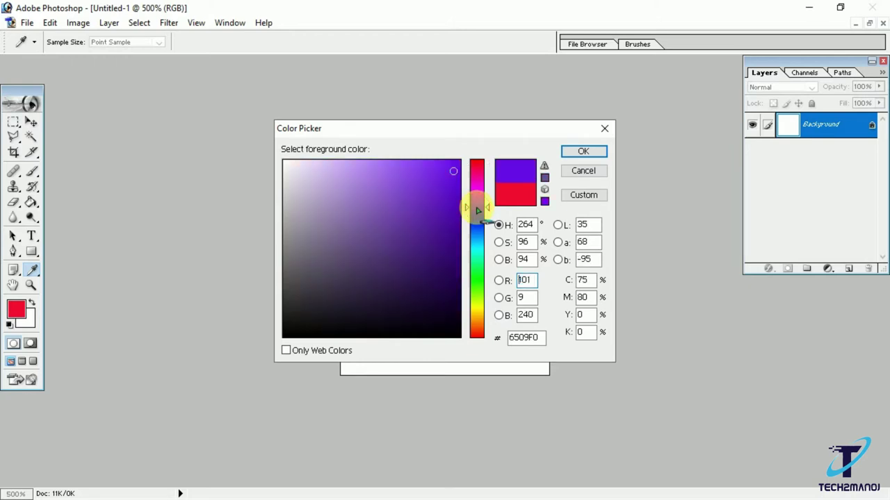
click(583, 152)
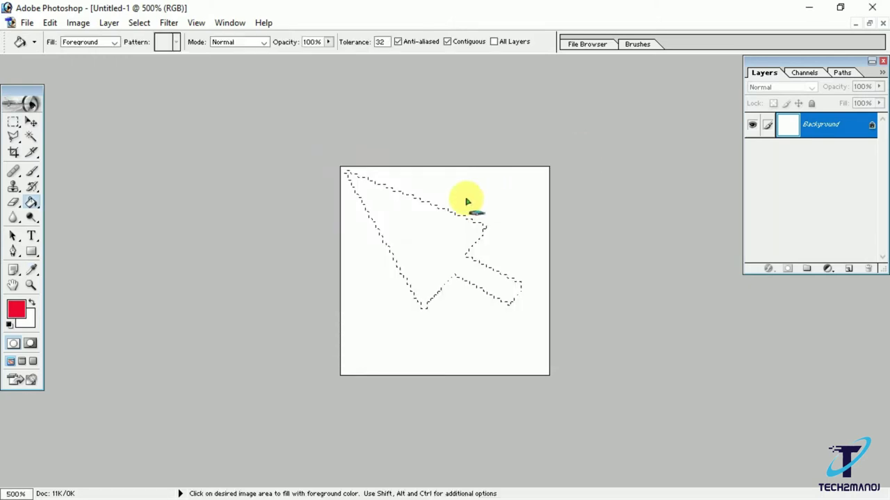
click(413, 236)
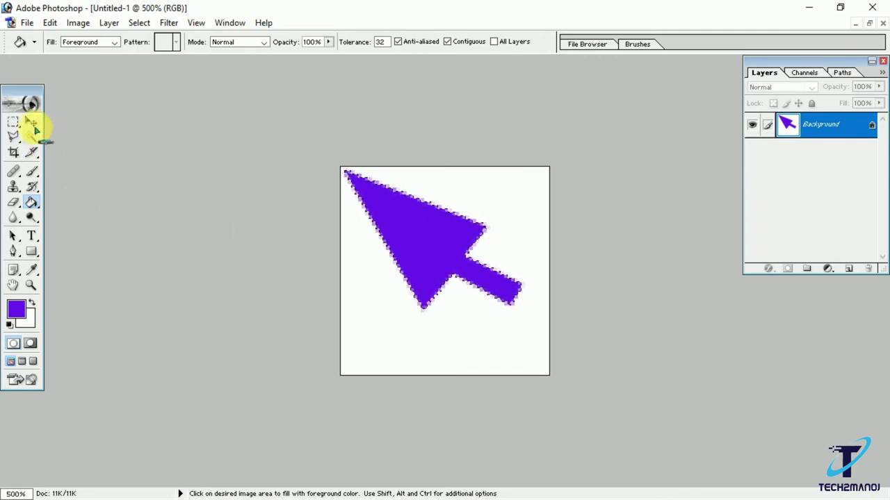
click(31, 122)
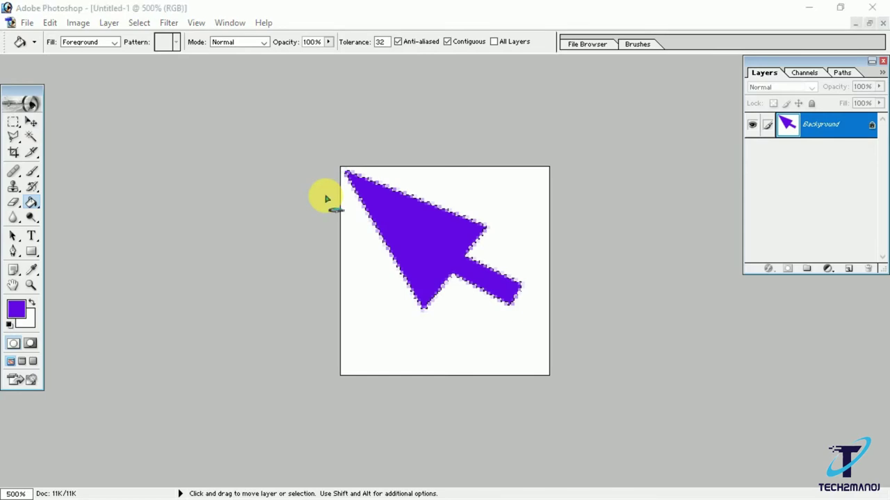
Save the arrow image as mouse.png without interlacing and minimize Photoshop.
key(ctrl+s)
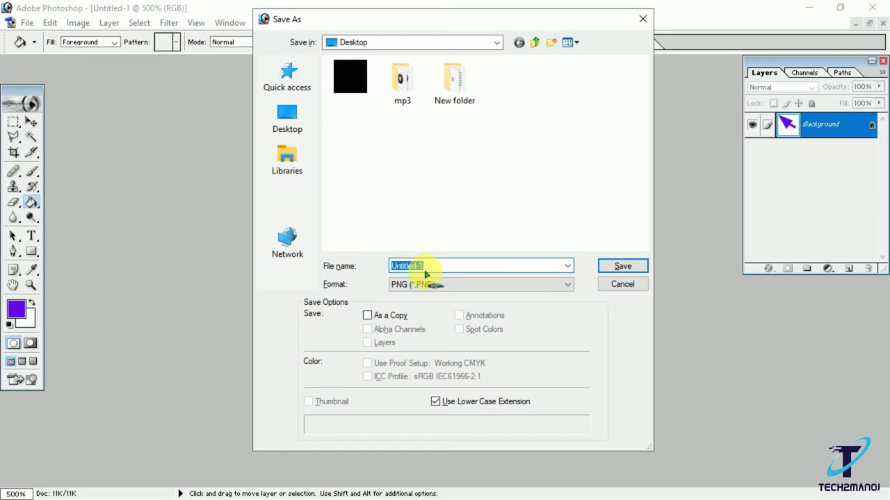
text(mouse)
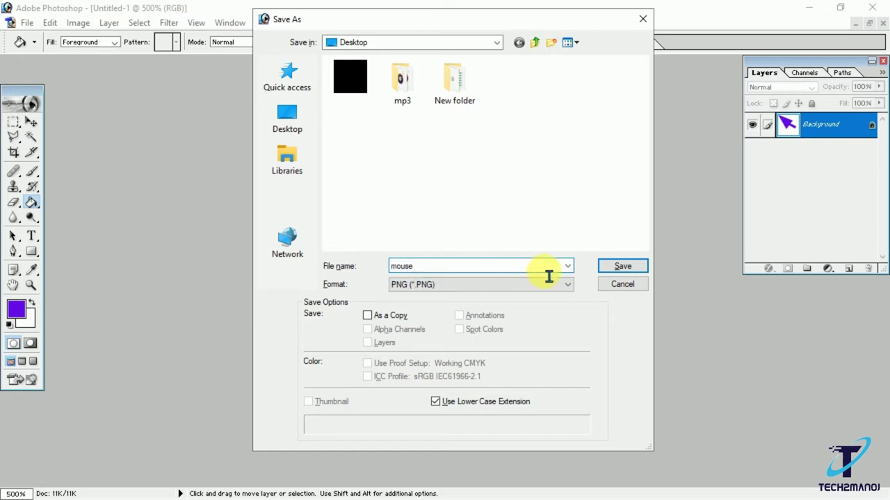
click(615, 263)
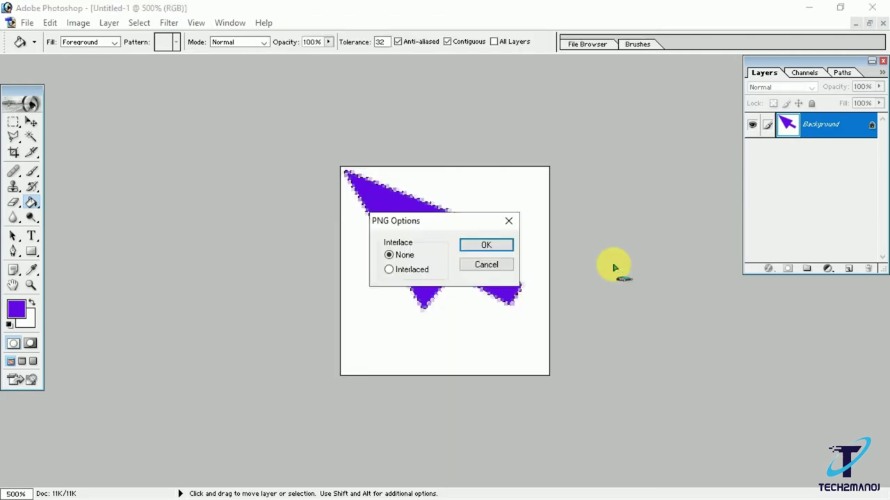
click(489, 246)
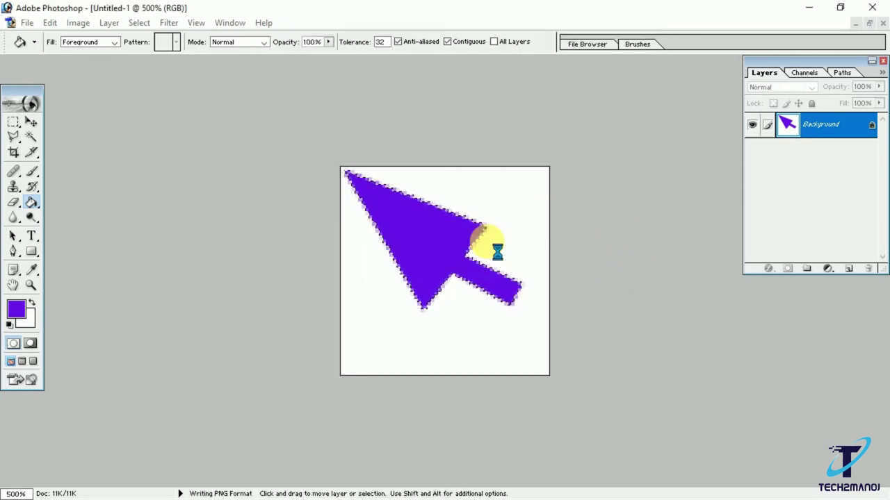
click(808, 7)
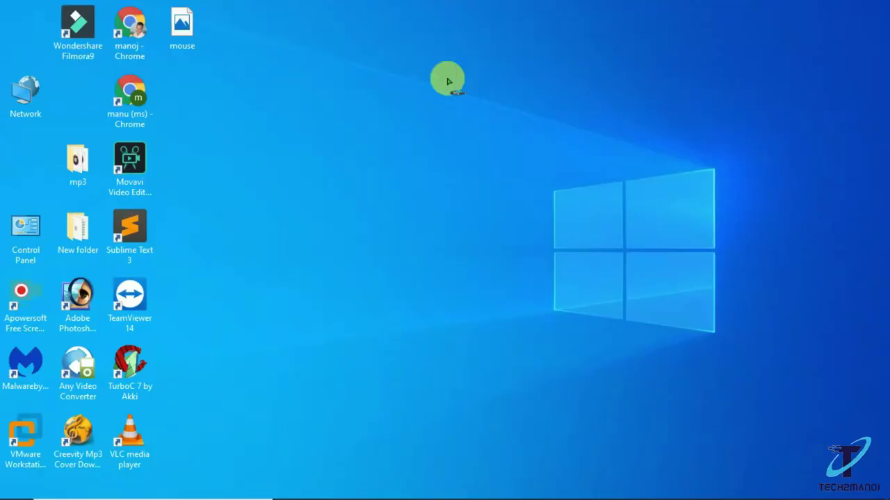
Refresh the desktop so the mouse.png icon shows its purple arrow thumbnail.
right_click(396, 95)
click(445, 135)
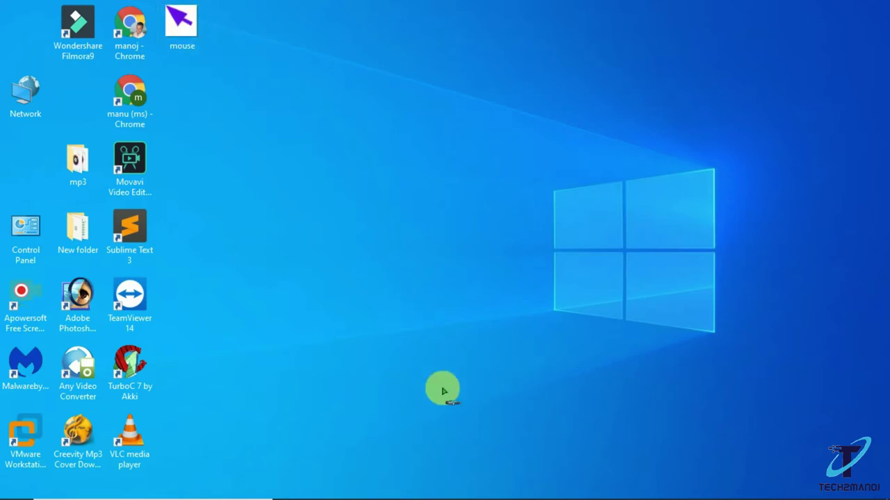
mouse_move(444, 497)
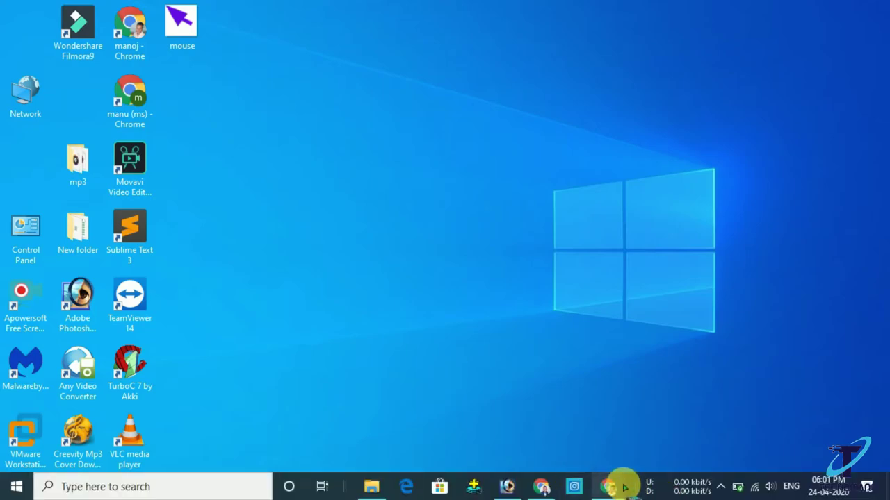
Bring Chrome forward and go to convertio.co/png-cur/.
click(618, 487)
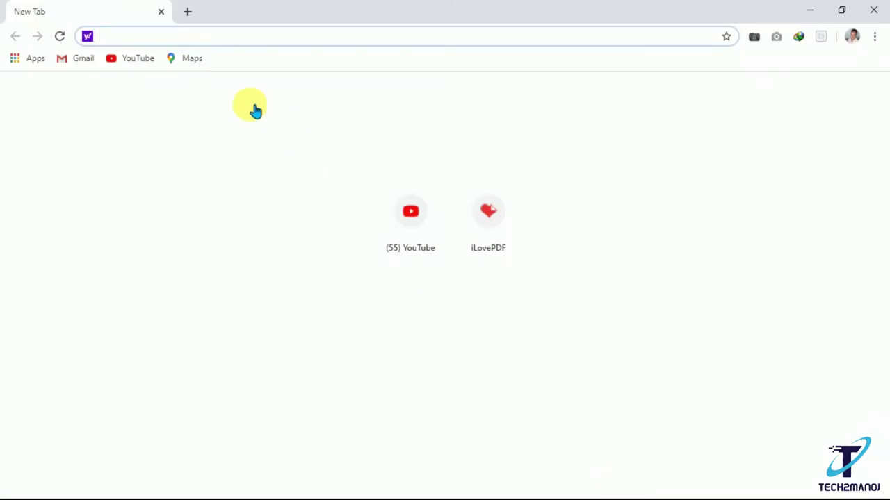
key(ctrl+v)
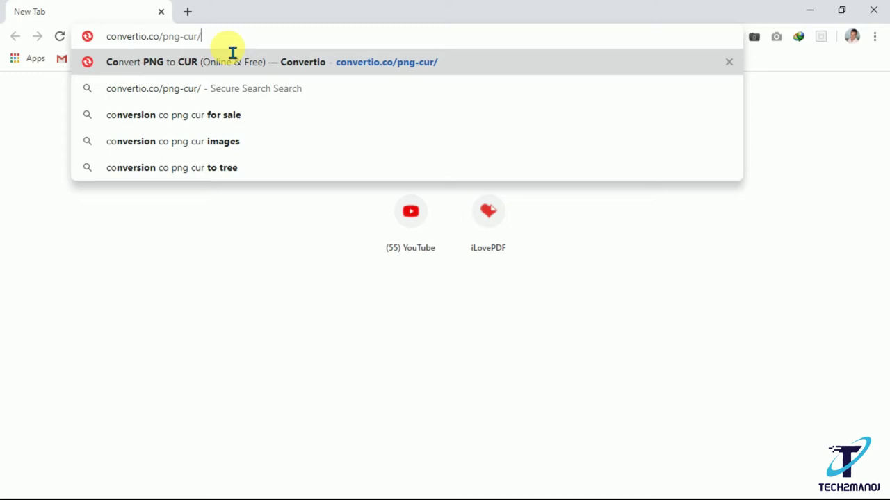
key(Return)
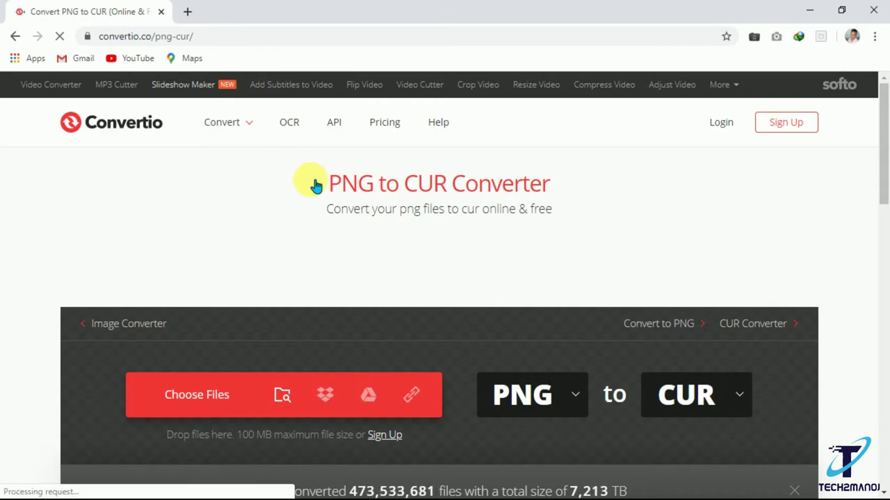
Upload mouse.png from the Desktop to Convertio and convert it to mouse.cur.
scroll(268, 224, down, 2)
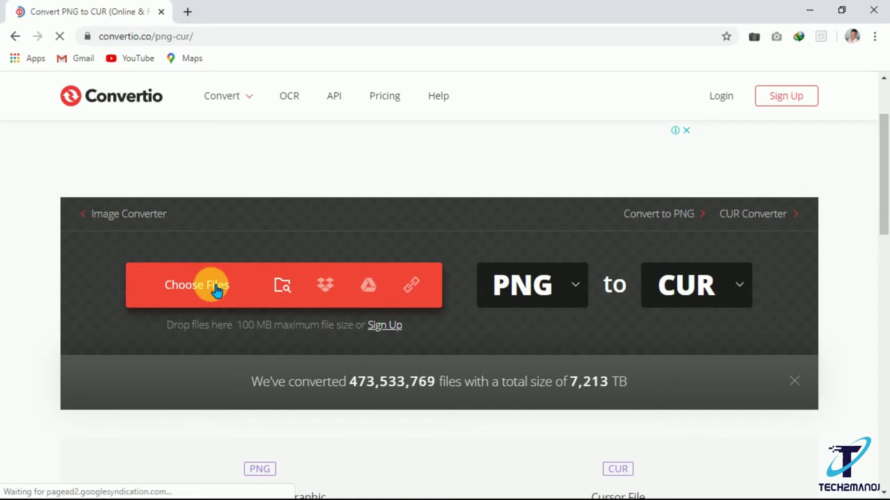
click(216, 291)
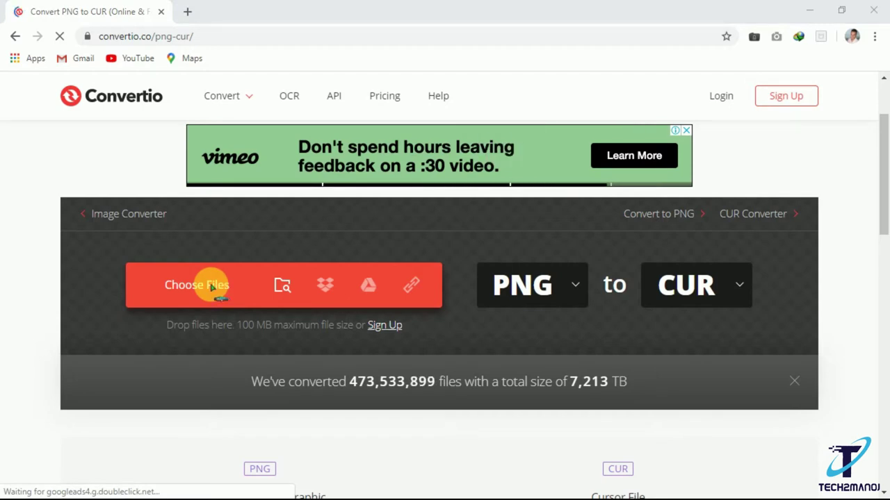
click(212, 286)
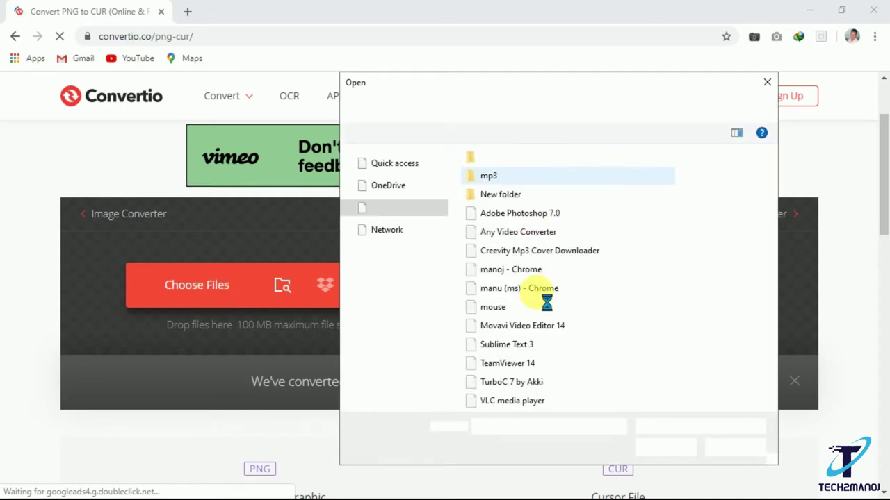
click(490, 308)
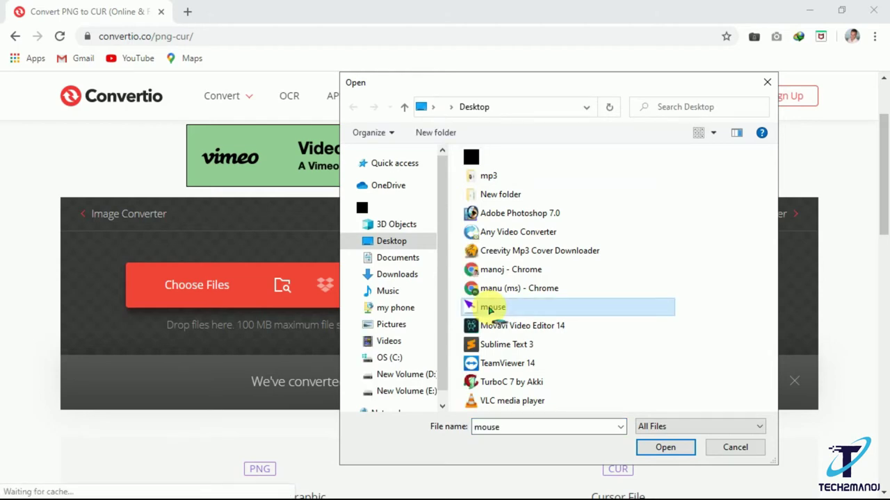
click(665, 447)
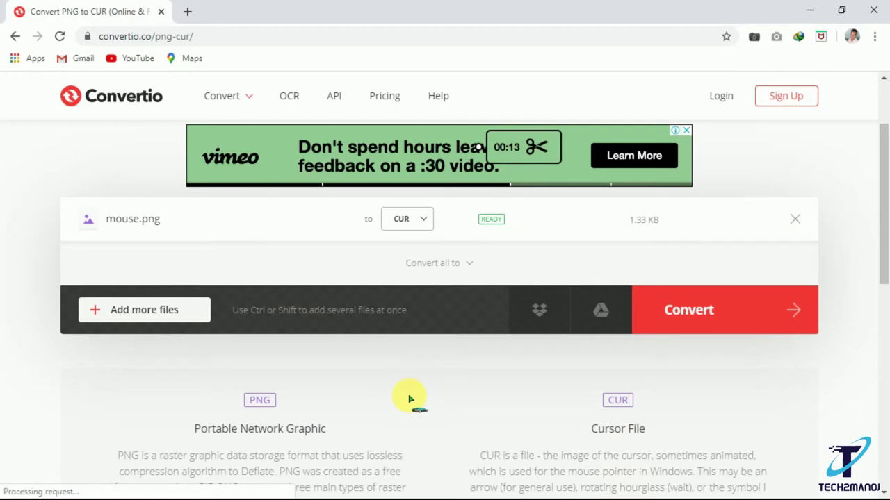
click(691, 323)
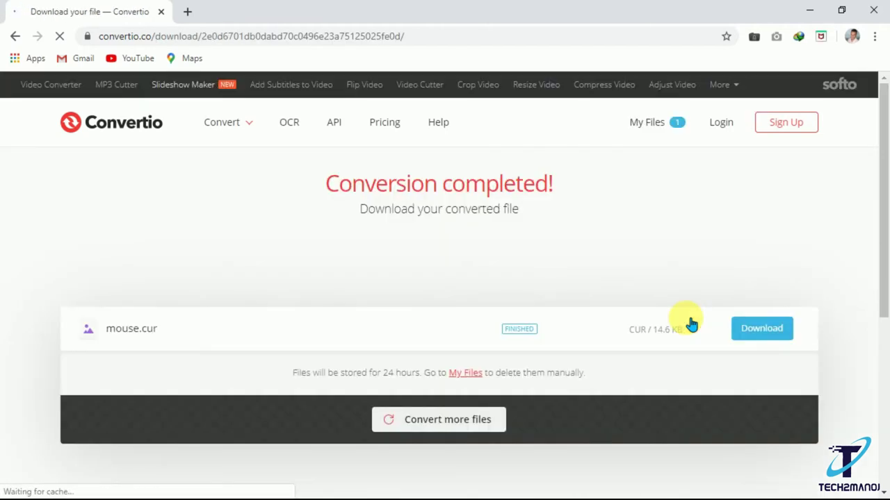
Download mouse.cur, check it in My Files, and minimize Chrome.
click(758, 331)
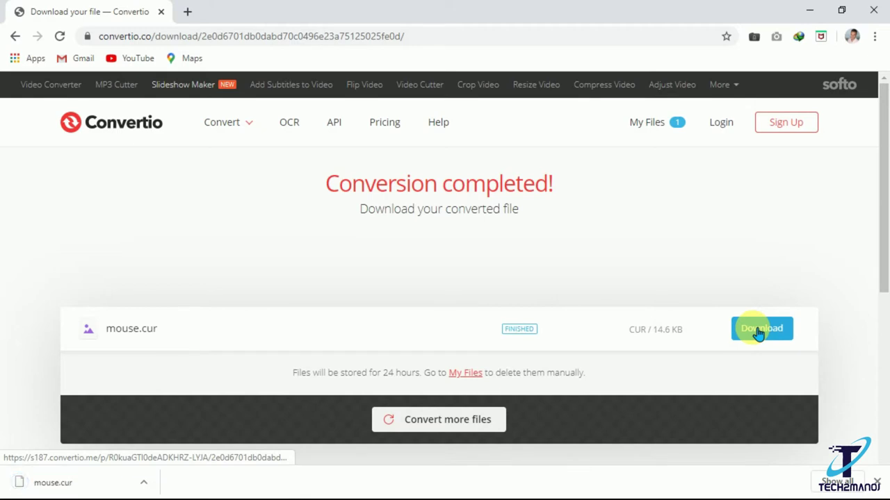
drag(757, 333, 655, 125)
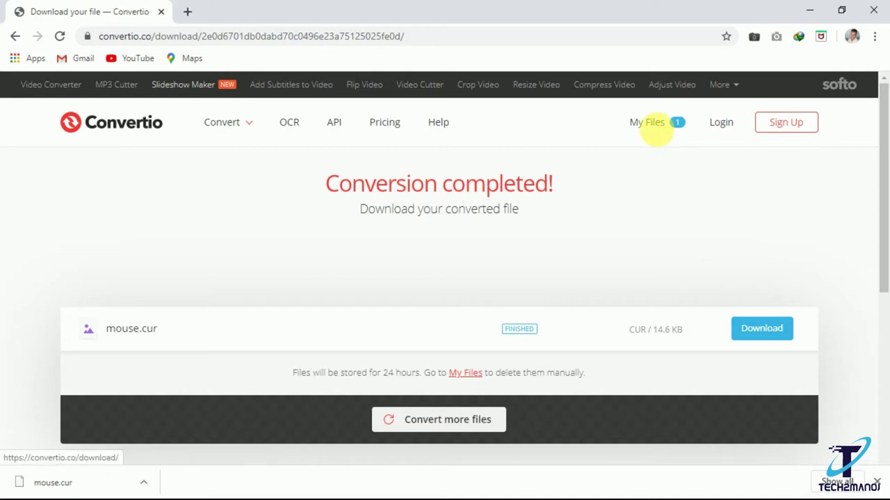
click(656, 125)
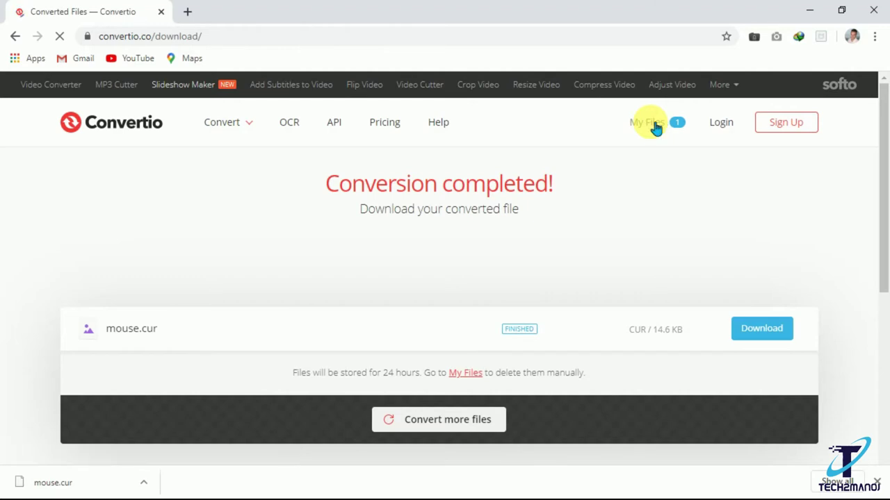
mouse_move(655, 127)
mouse_down()
mouse_move(207, 276)
mouse_move(554, 183)
mouse_move(808, 17)
mouse_up()
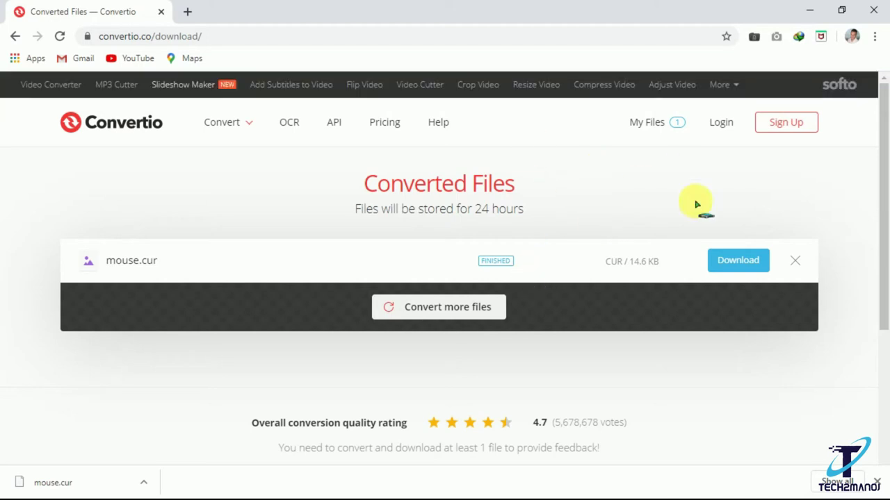
click(808, 13)
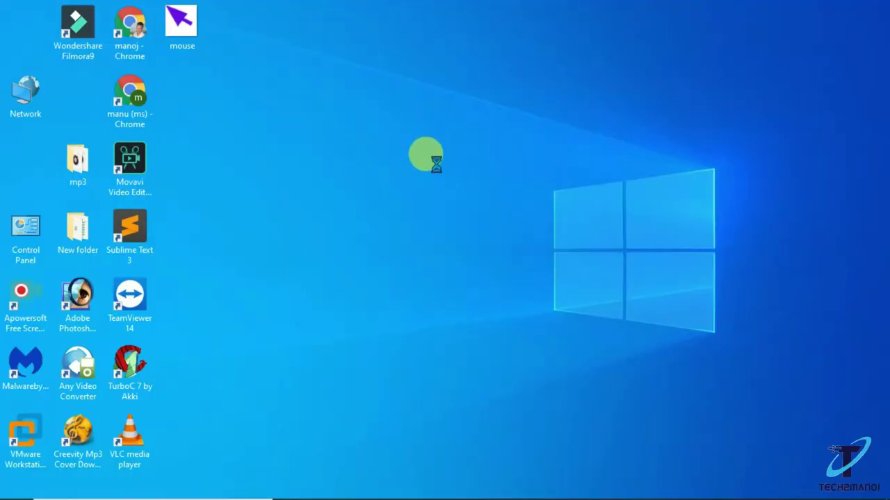
Refresh the desktop and open Control Panel's All Control Panel Items window.
right_click(356, 111)
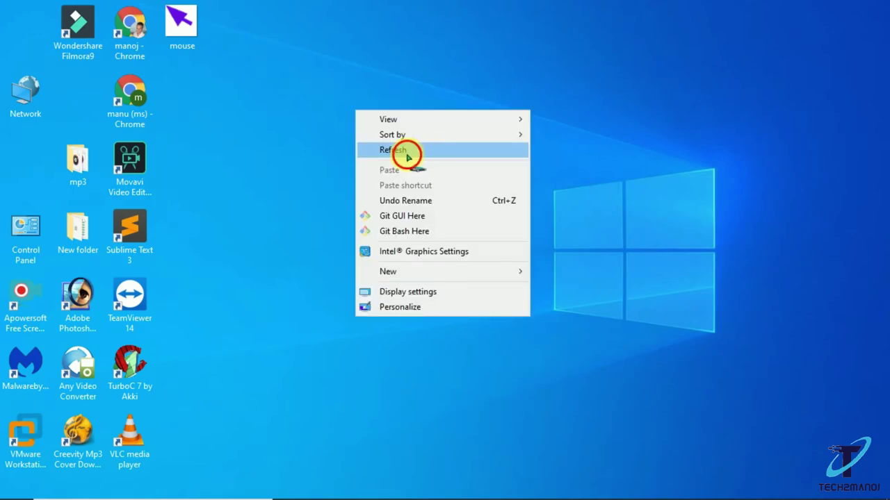
click(406, 152)
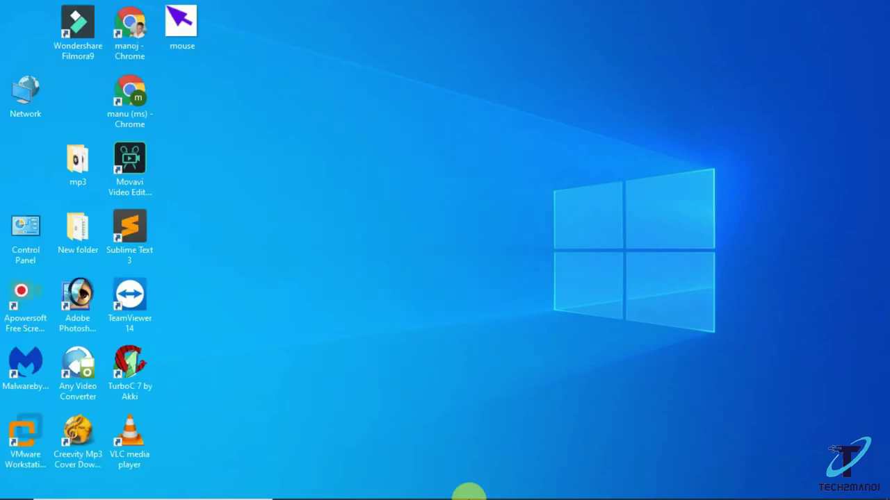
click(27, 235)
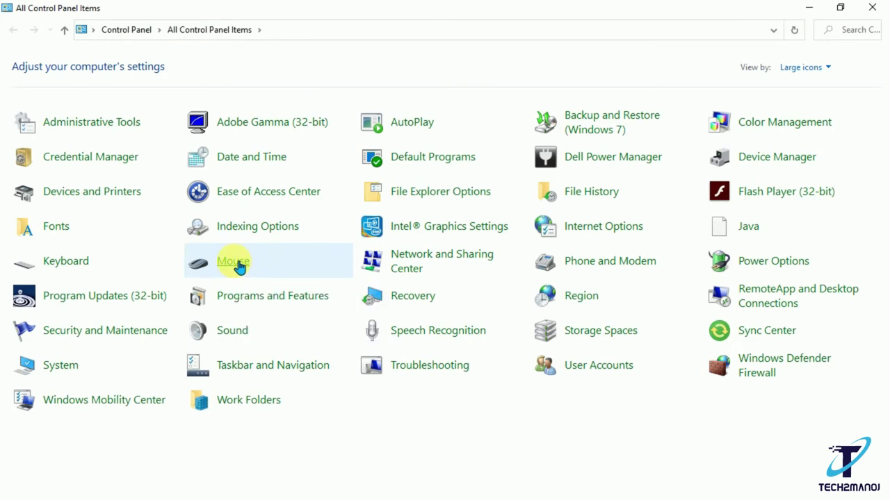
Open Mouse Properties, closing an accidentally opened Internet settings window.
click(239, 267)
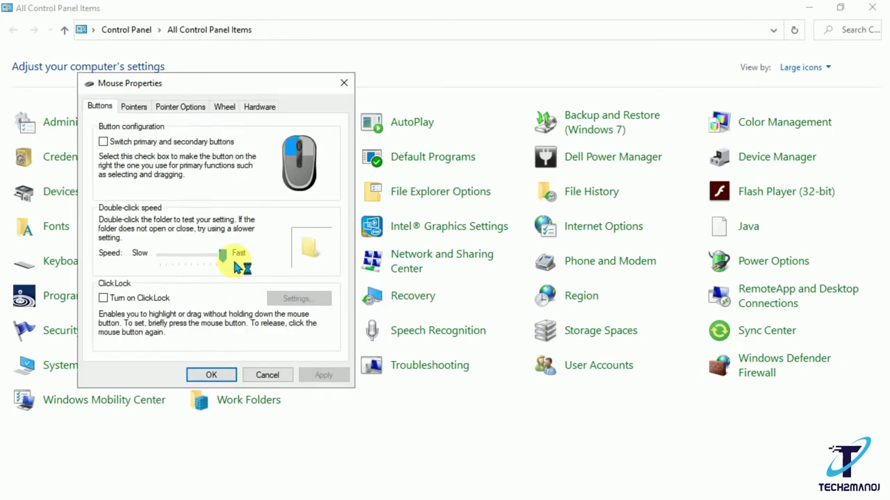
click(135, 108)
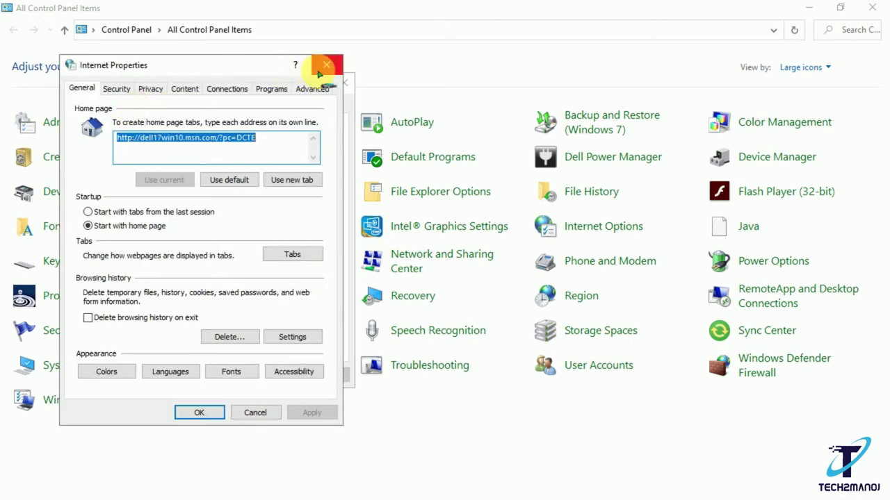
click(326, 65)
Set the Normal Select pointer to mouse.cur from Downloads and apply it.
click(335, 339)
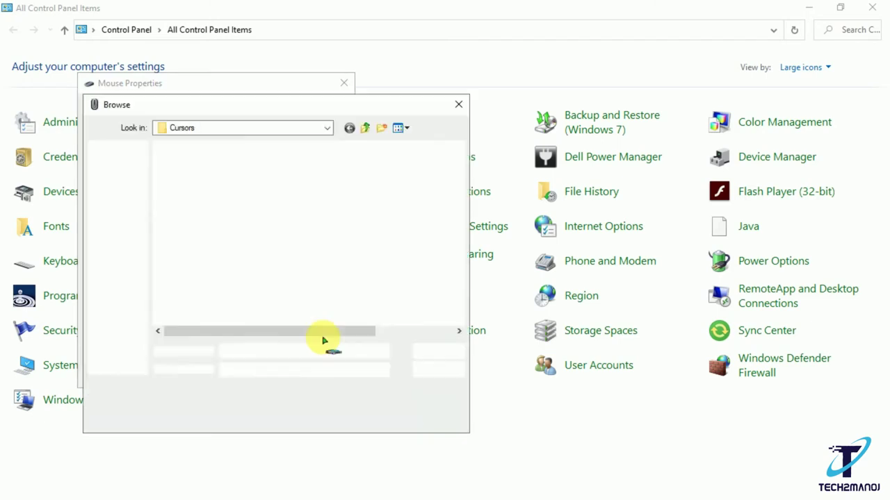
click(327, 128)
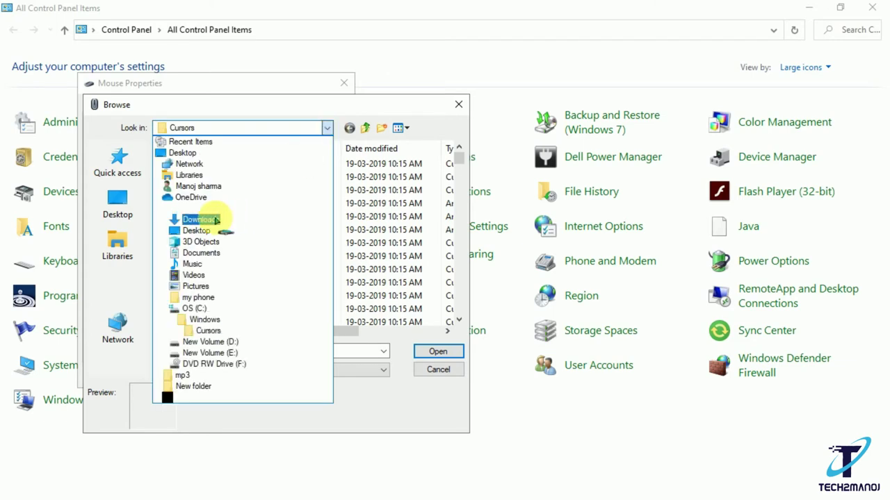
click(202, 221)
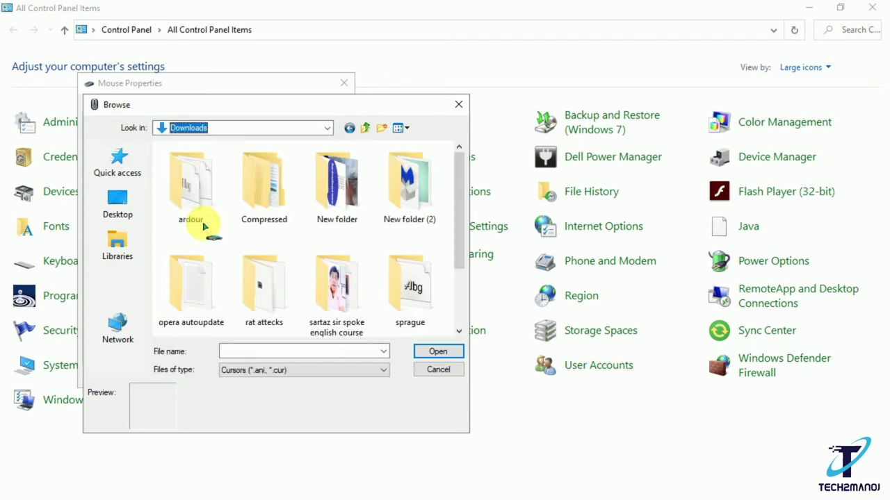
drag(457, 238, 465, 325)
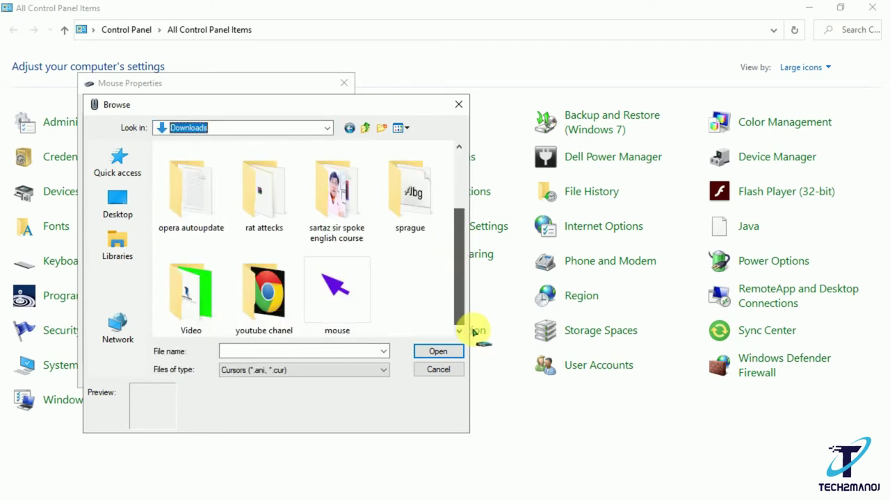
click(353, 318)
click(433, 351)
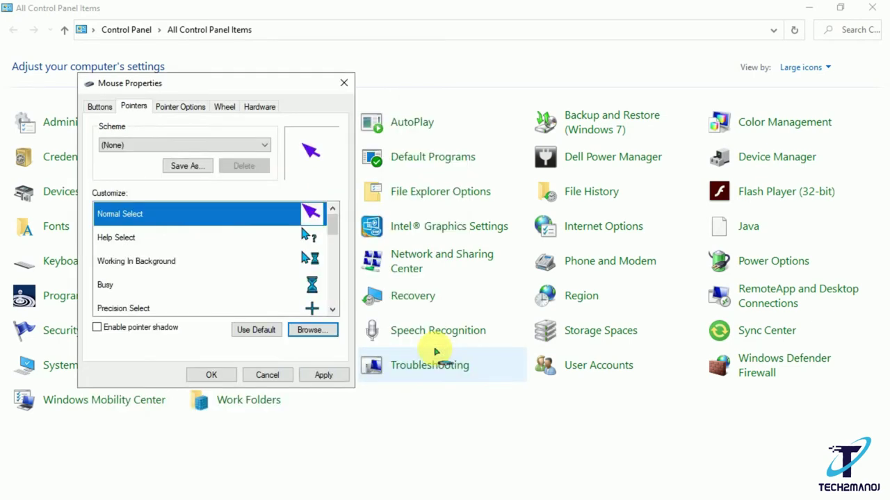
click(330, 373)
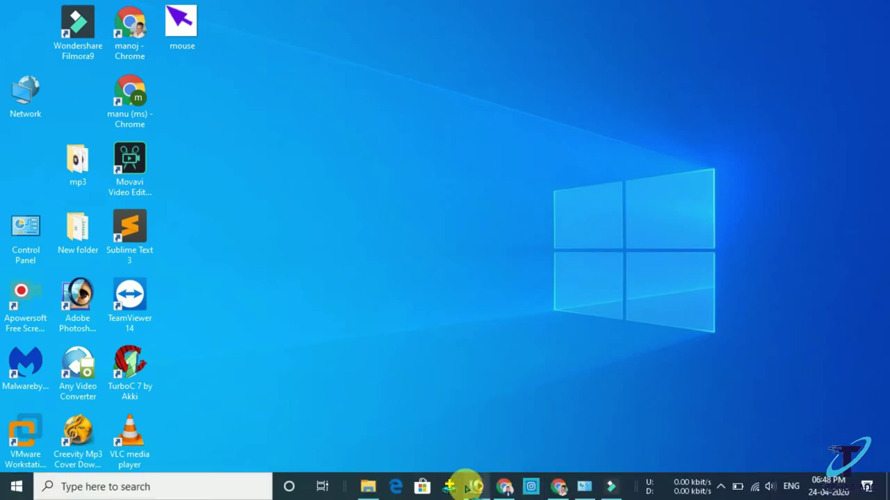
Drag the IMG_20191019_220500 photo from Downloads onto Photoshop to open it.
click(467, 488)
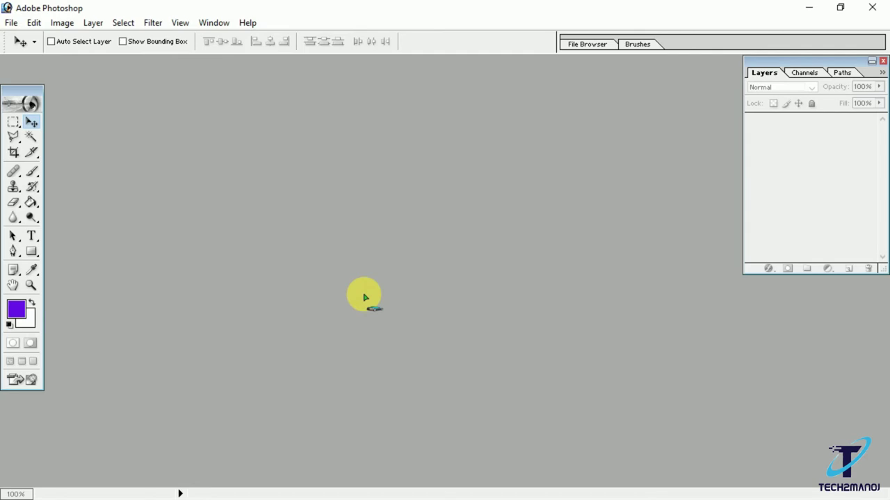
click(808, 7)
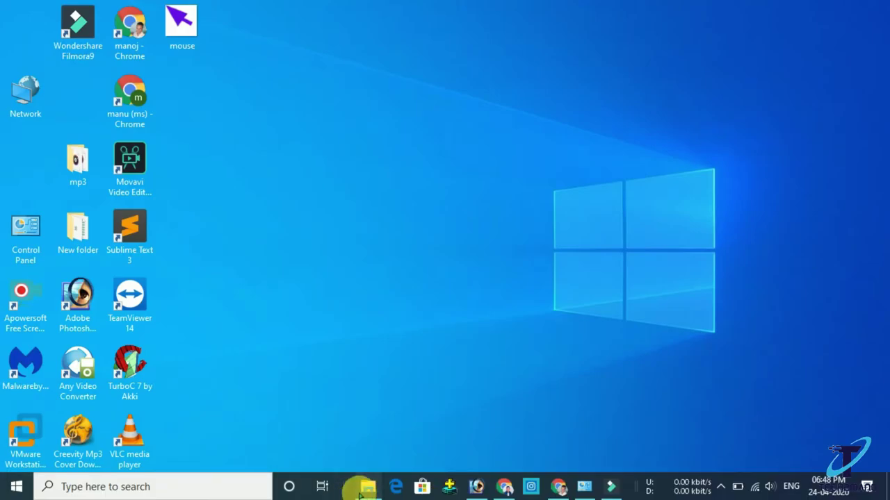
click(363, 488)
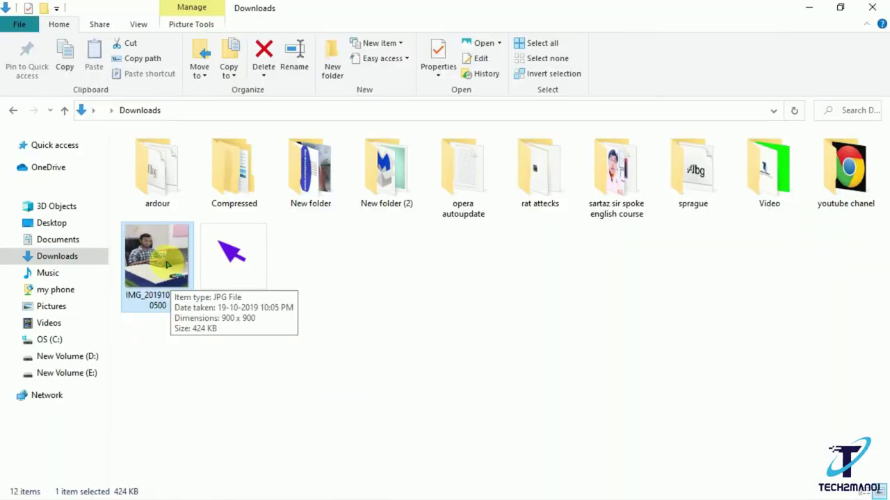
mouse_move(178, 281)
mouse_down()
mouse_move(492, 490)
mouse_move(419, 490)
mouse_up()
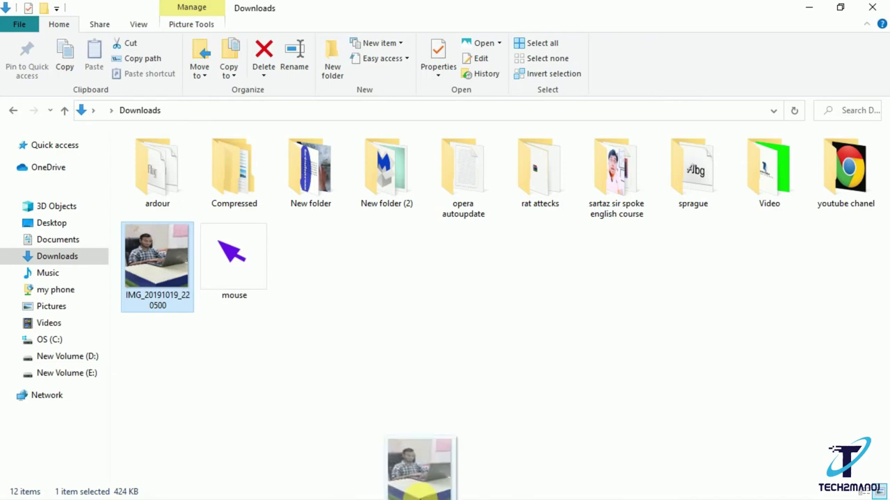
drag(419, 490, 157, 292)
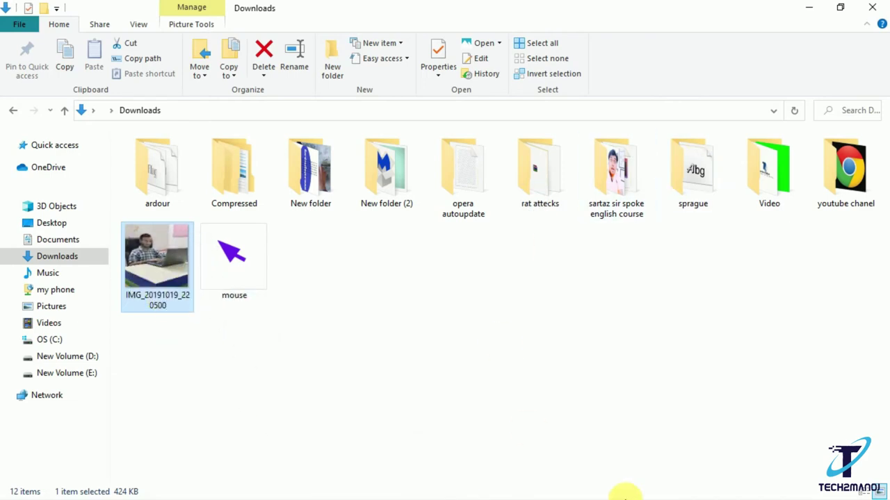
click(841, 7)
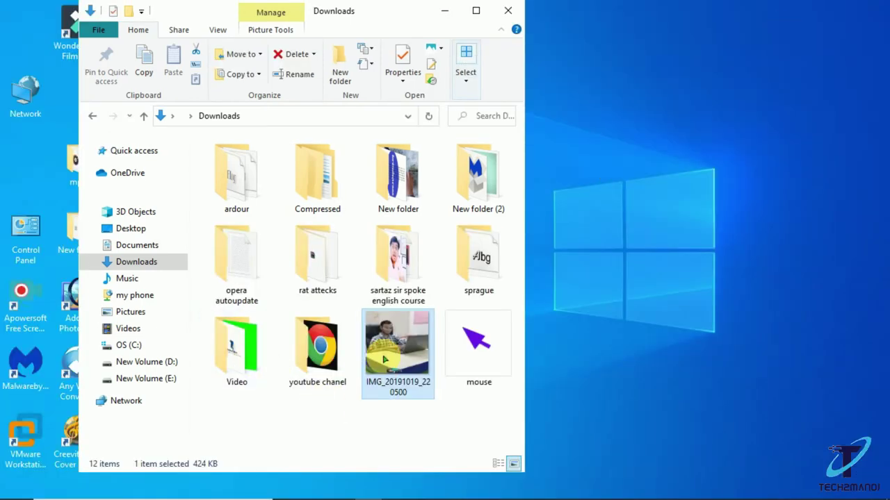
mouse_move(379, 362)
mouse_down()
mouse_move(438, 489)
mouse_move(478, 487)
mouse_up()
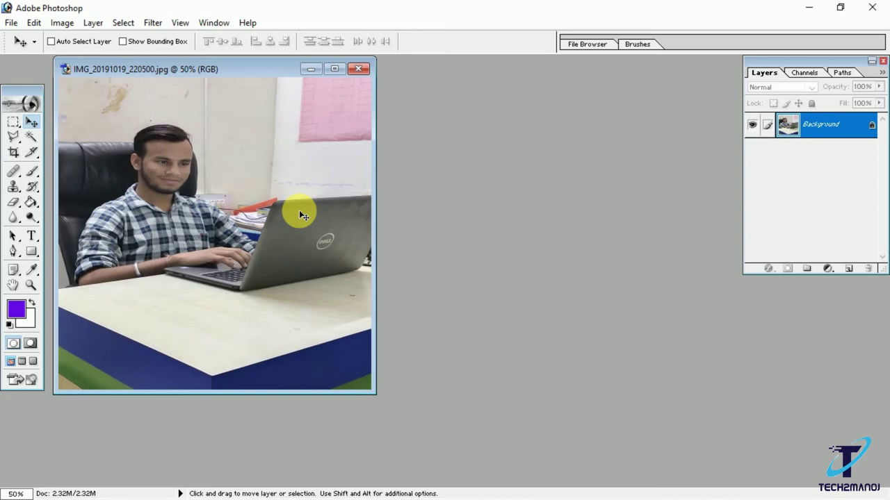
Create a 60 × 60 px document, drag the photo in as Layer 1, and close the original.
key(ctrl+n)
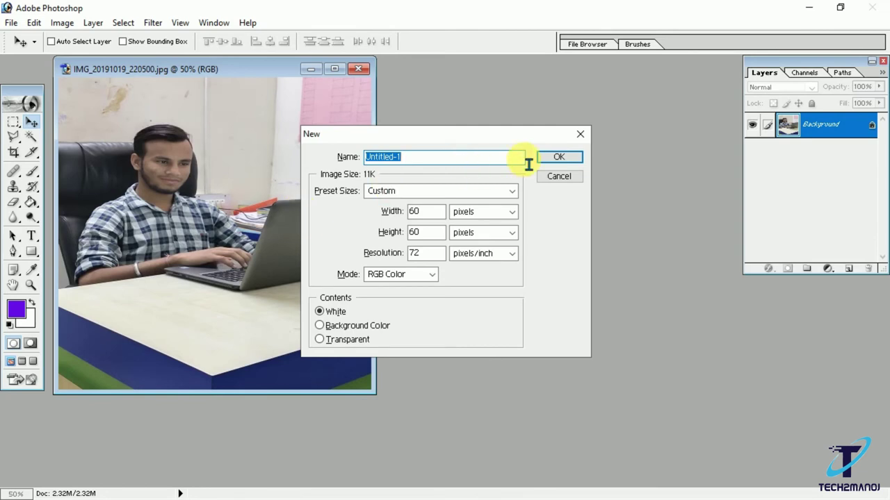
click(556, 157)
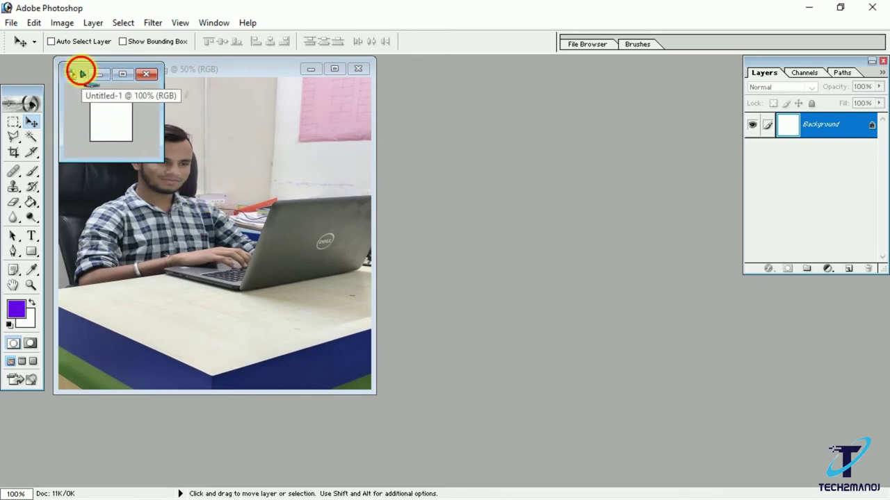
drag(83, 74, 463, 164)
drag(247, 214, 487, 216)
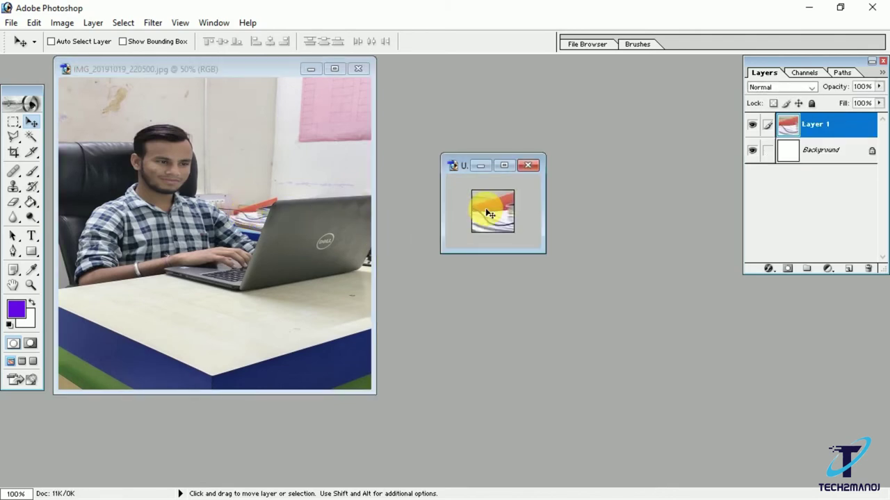
click(359, 69)
click(505, 166)
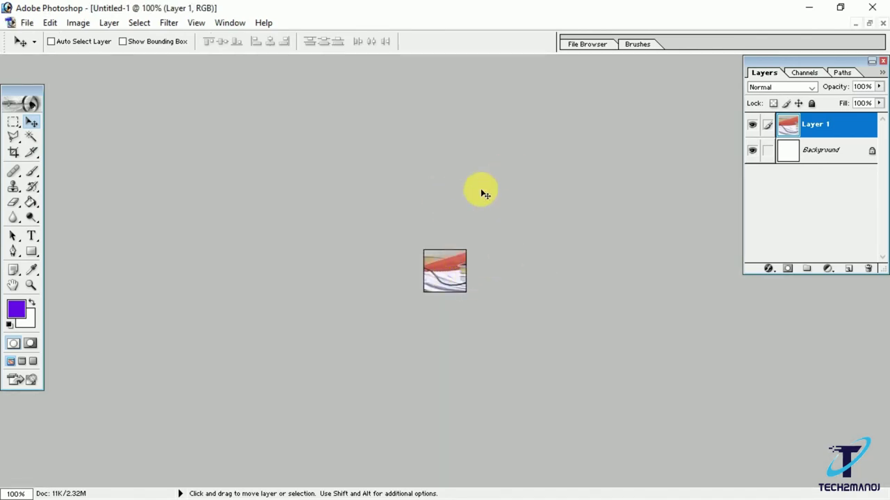
Free-transform the photo layer down to 6.7% so it fills the 60 × 60 canvas, then open Save As.
key(ctrl+t)
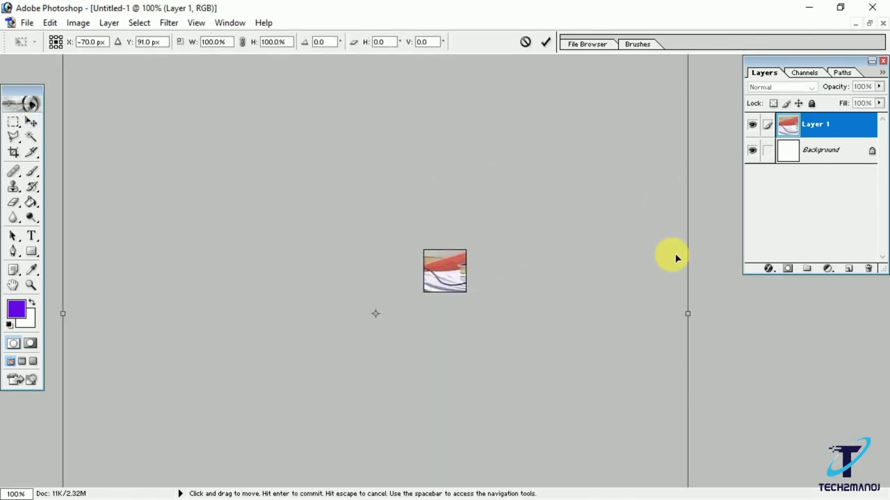
key(ctrl+minus)
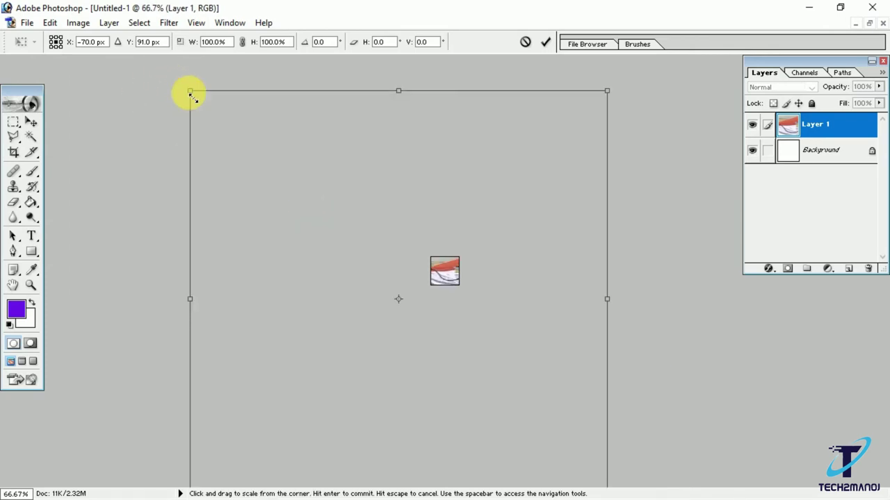
mouse_move(190, 91)
mouse_down()
mouse_move(388, 250)
mouse_move(461, 261)
mouse_move(437, 263)
mouse_up()
key(ctrl+minus)
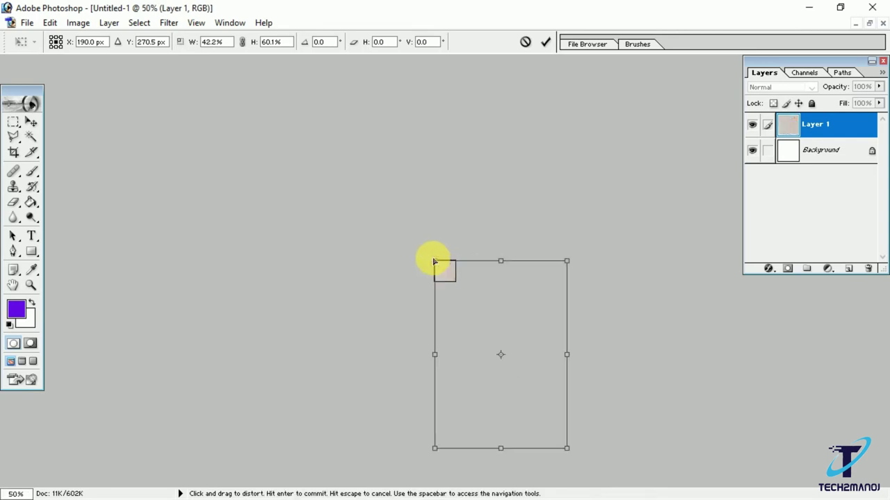
key(ctrl+minus)
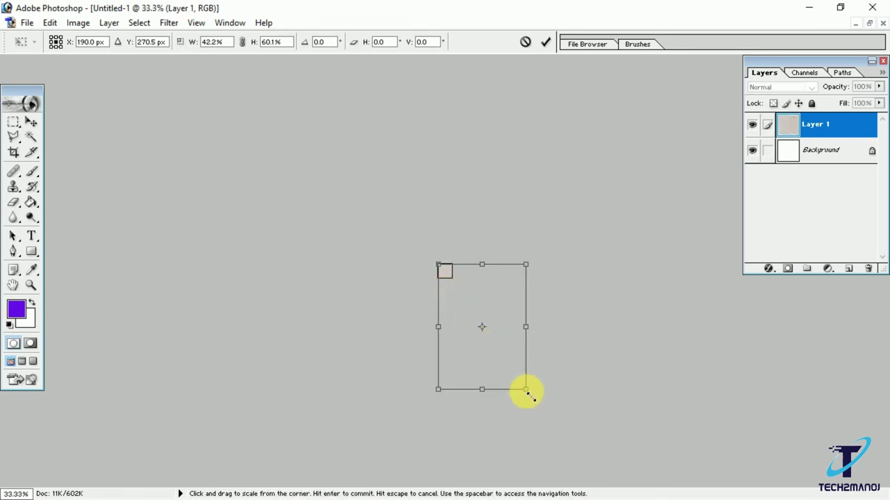
drag(527, 393, 455, 285)
key(Return)
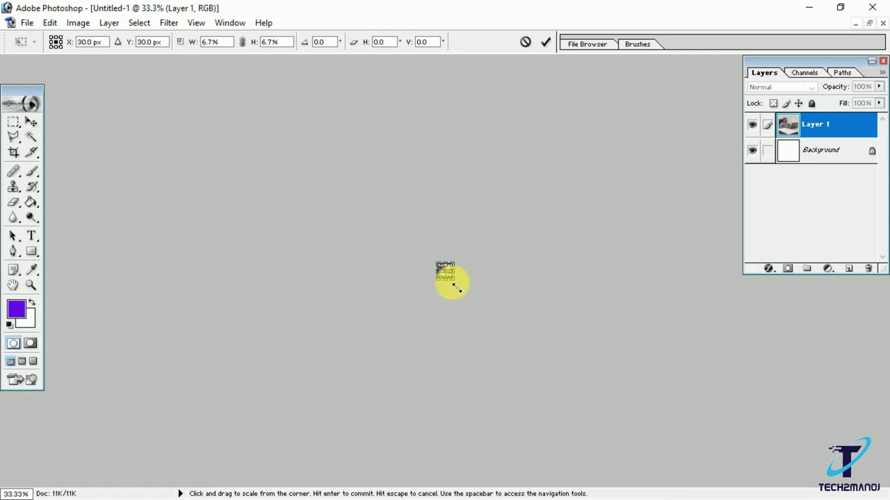
key(ctrl+plus)
key(ctrl+plus)
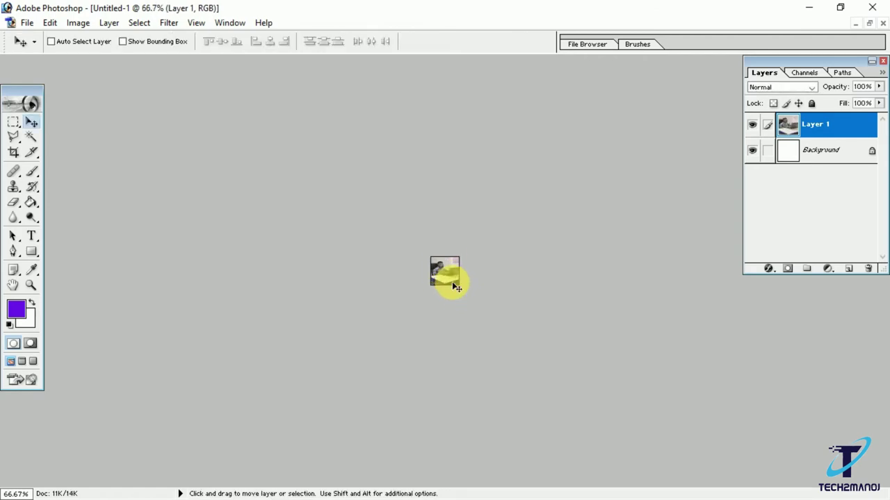
key(ctrl+plus)
key(ctrl+plus)
key(ctrl+plus)
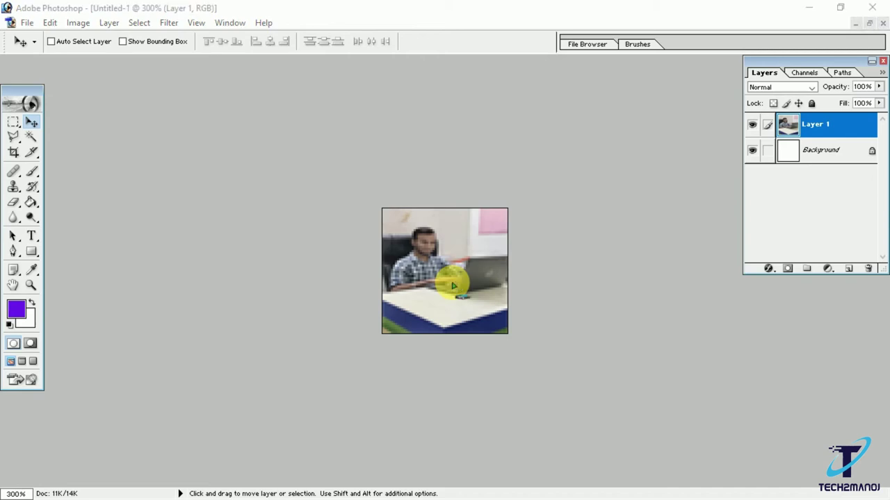
key(ctrl+s)
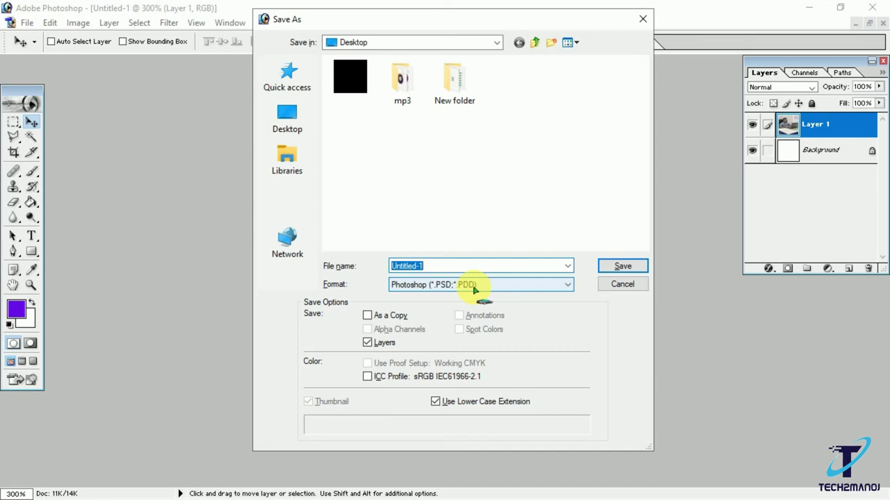
Save the thumbnail to the Desktop as PNG file mouse1, without interlacing.
click(475, 289)
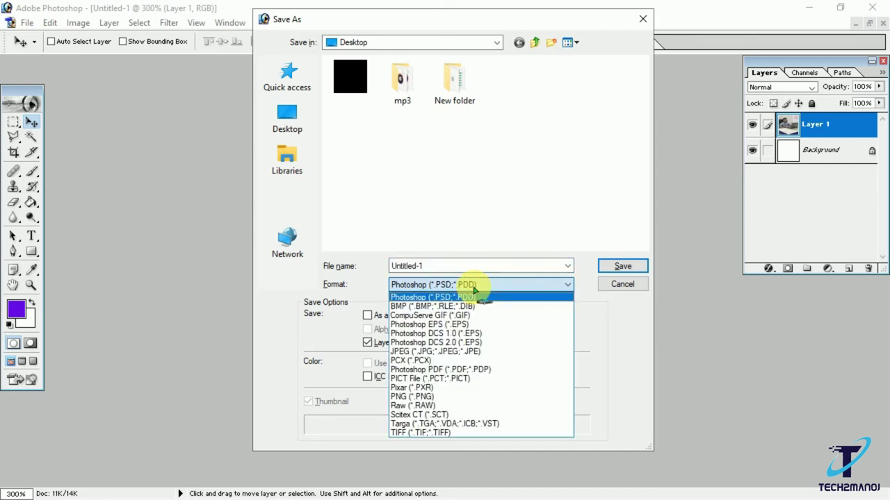
click(447, 397)
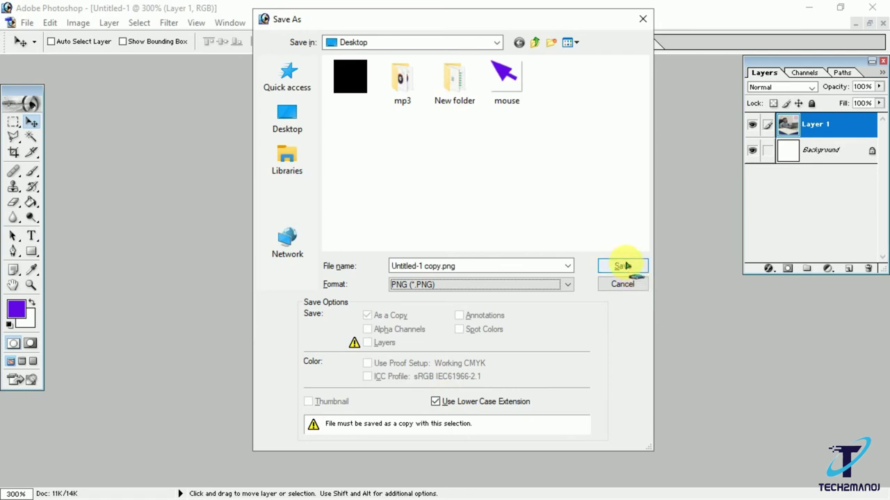
triple_click(438, 266)
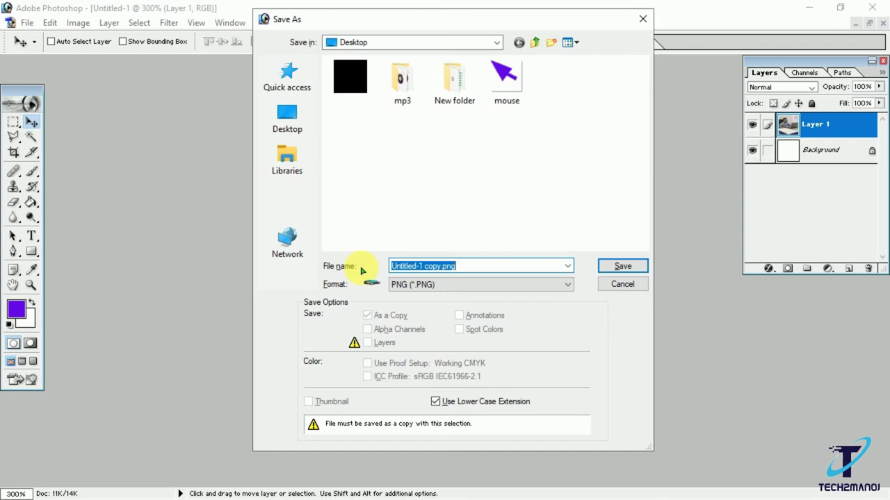
text(mouse)
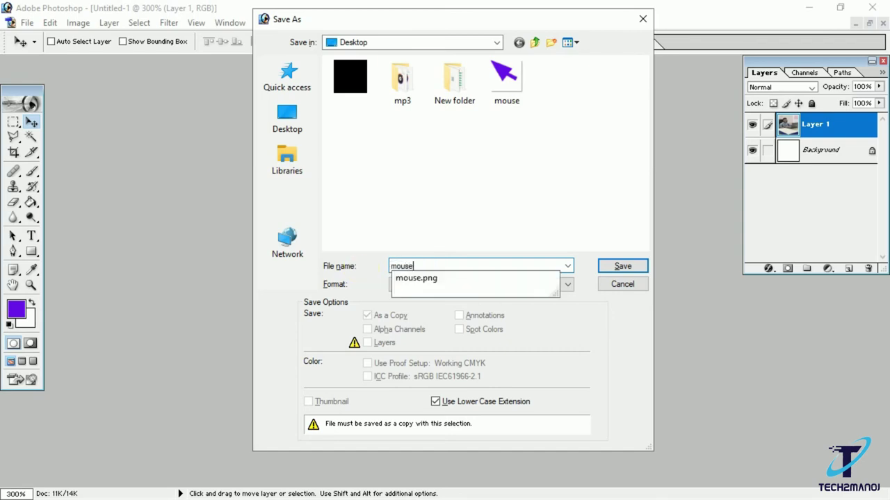
text(1)
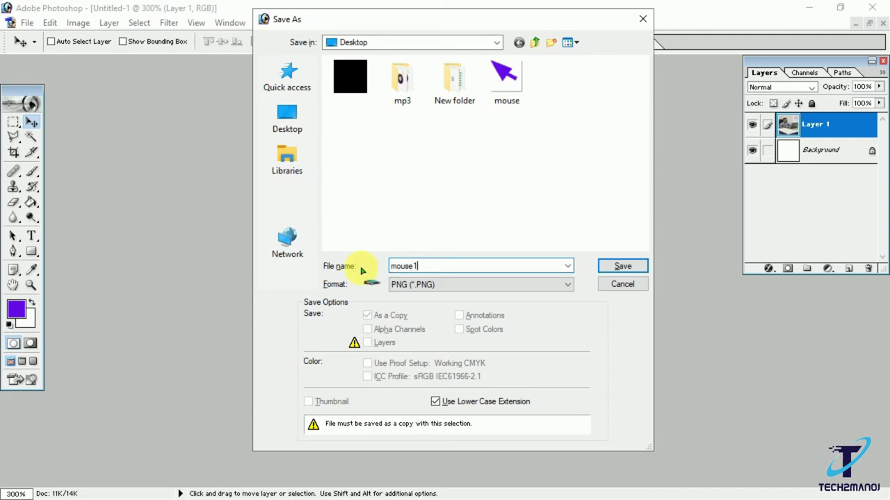
click(610, 266)
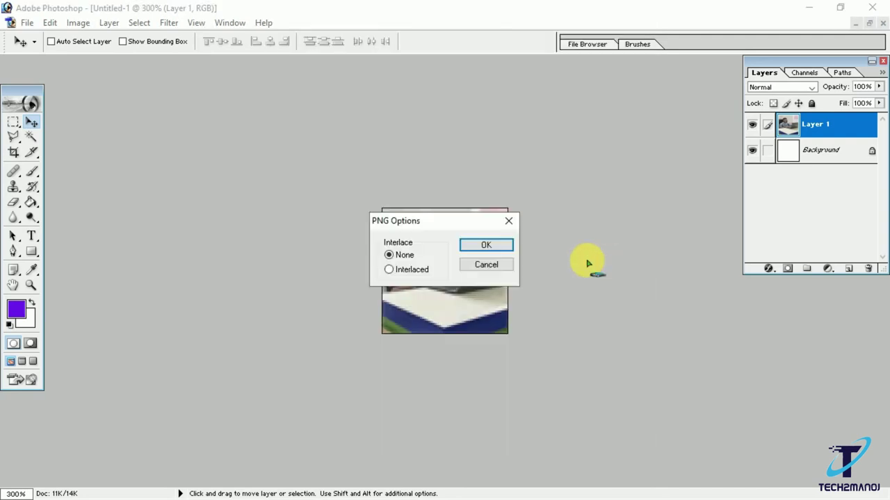
click(505, 247)
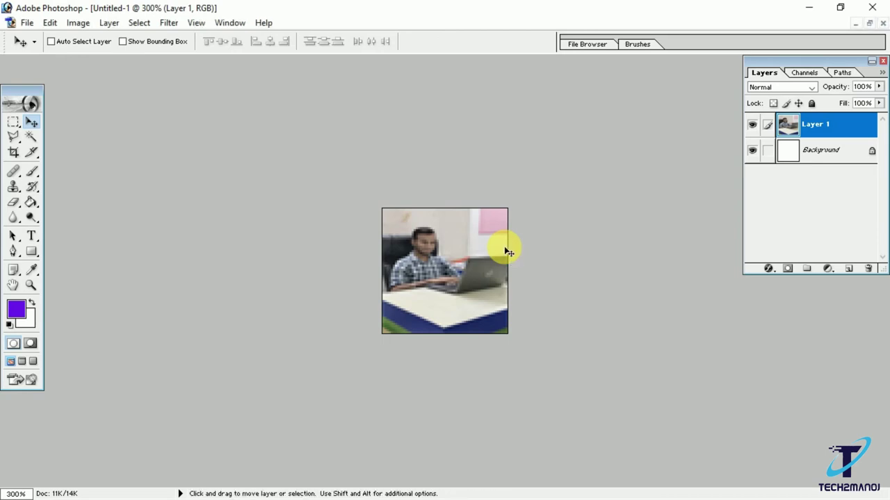
Close the photo without saving, clear away Photoshop and the Downloads window, and bring up Chrome.
click(882, 25)
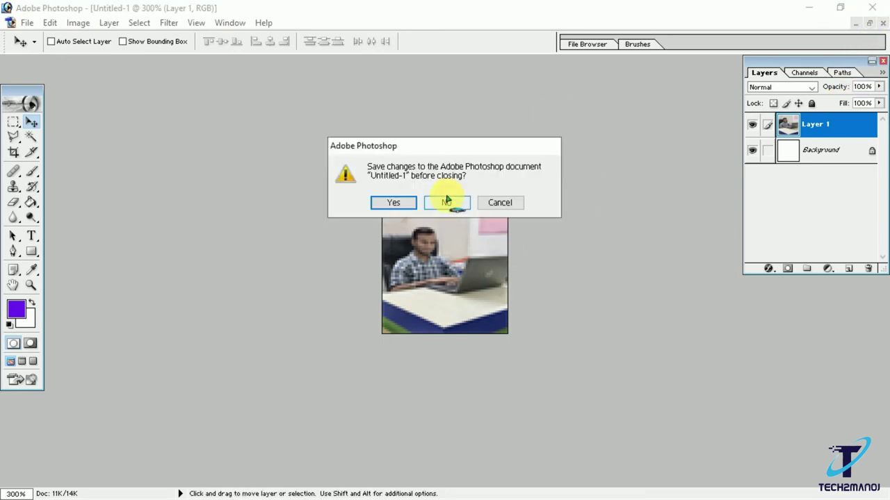
click(448, 201)
click(819, 4)
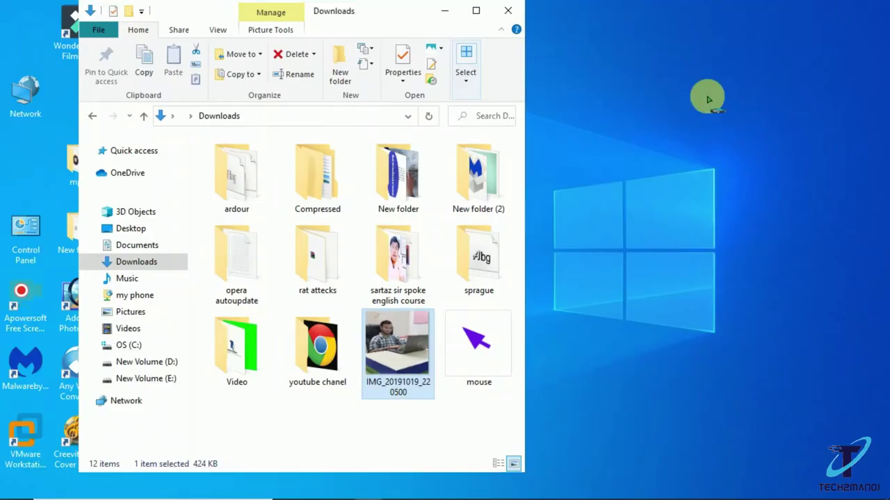
click(514, 10)
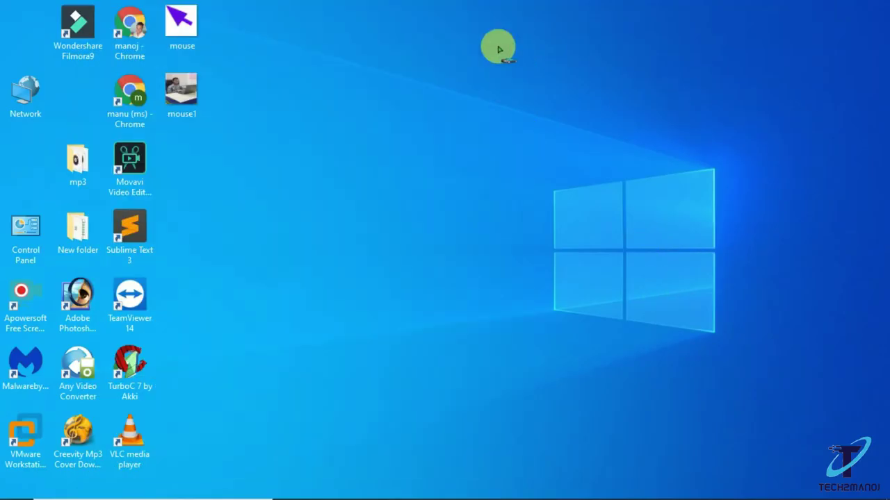
click(189, 96)
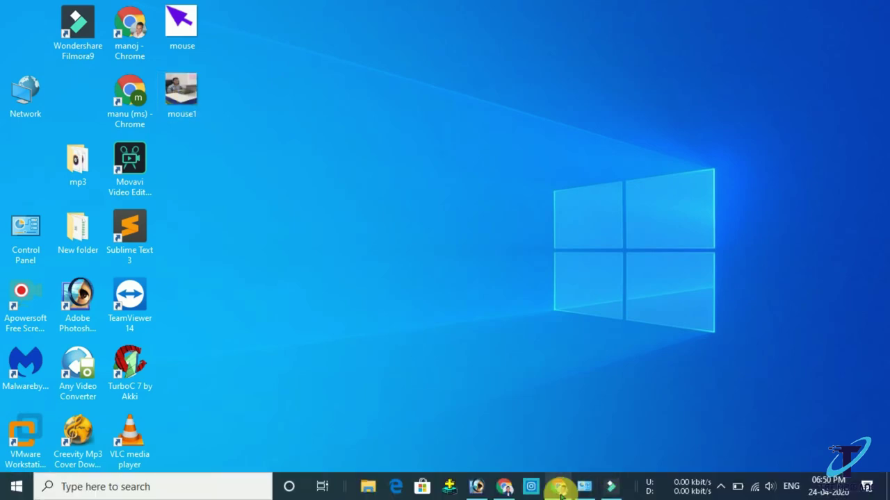
click(560, 490)
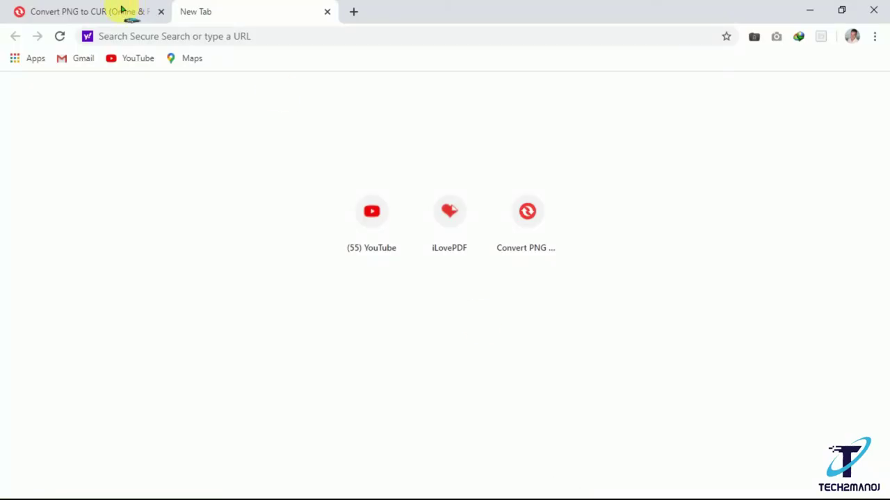
Upload mouse1.png from the Desktop into Convertio's PNG to CUR converter.
click(115, 11)
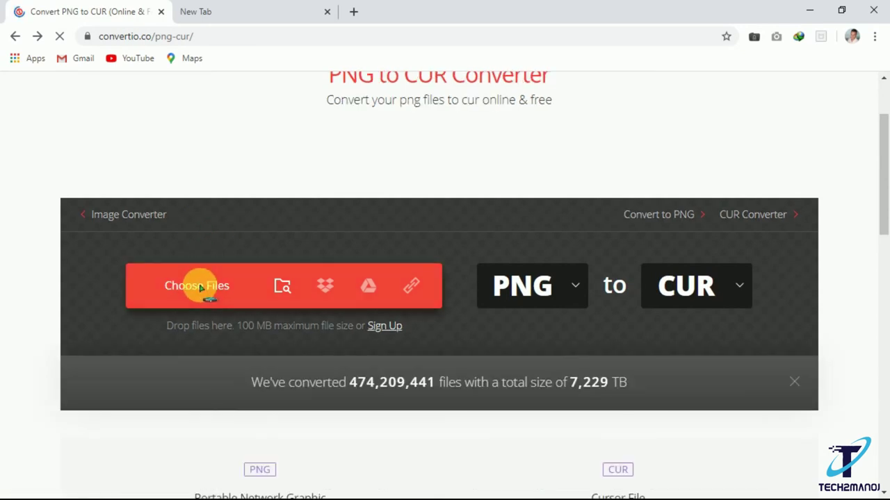
click(189, 290)
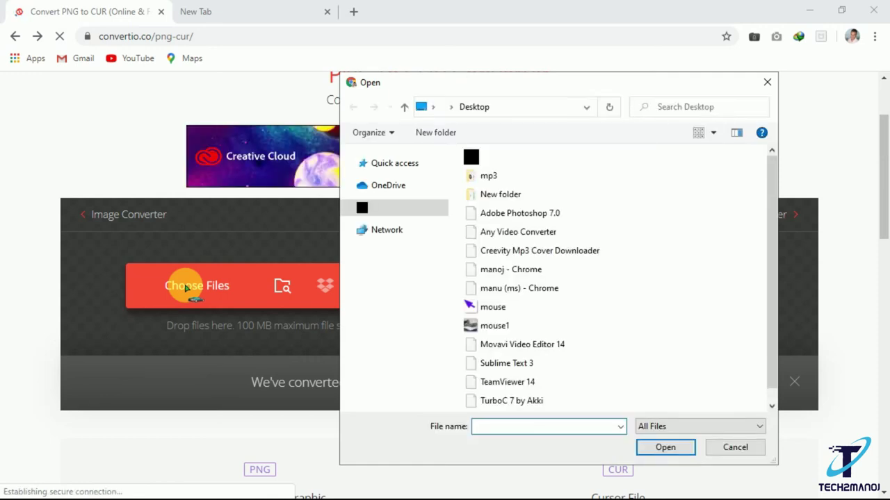
click(490, 327)
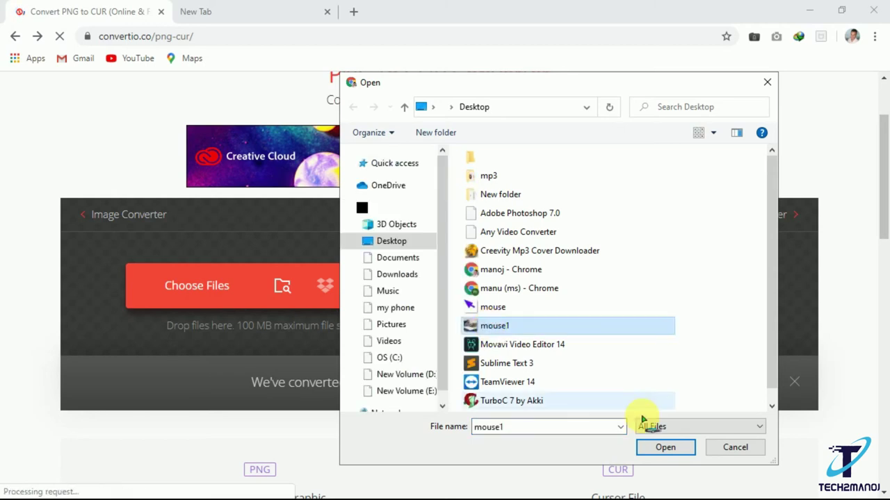
click(667, 449)
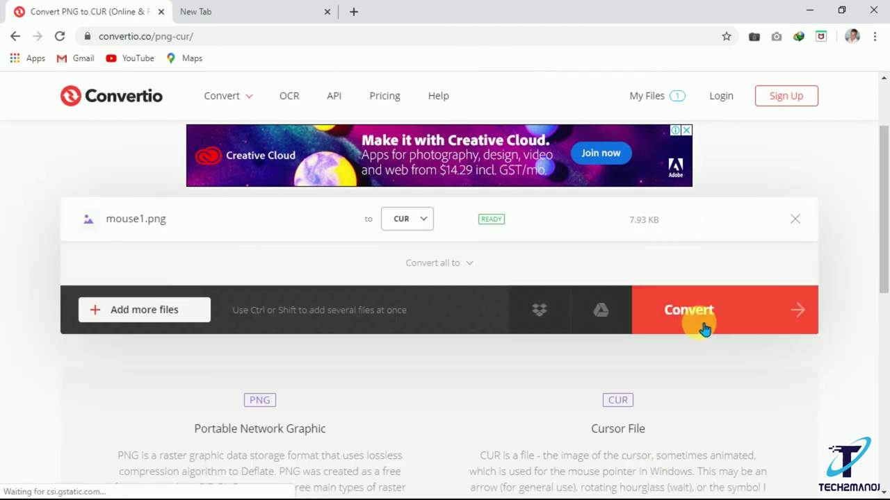
Convert mouse1.png to CUR and download mouse1_1.cur, retrying after the 403 error.
click(707, 330)
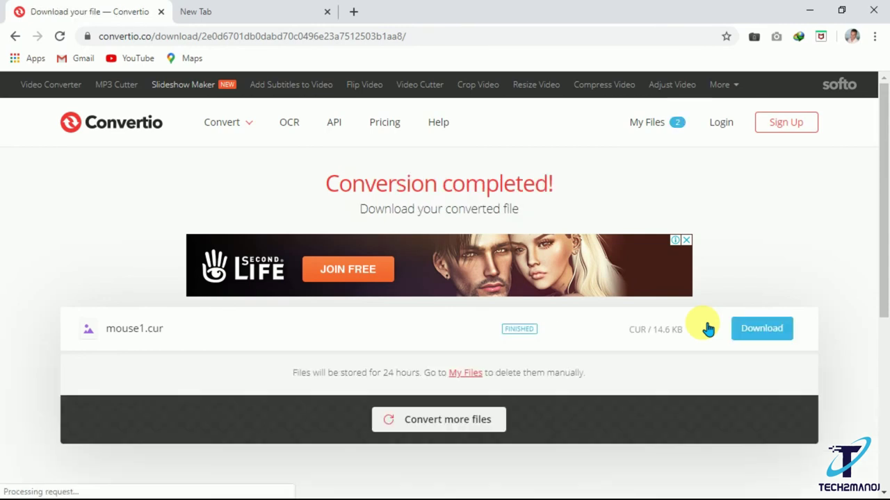
click(764, 331)
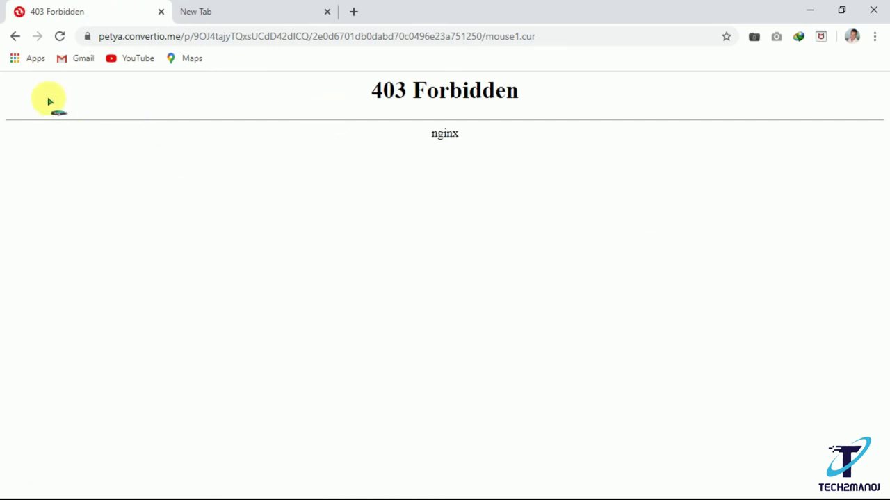
click(13, 40)
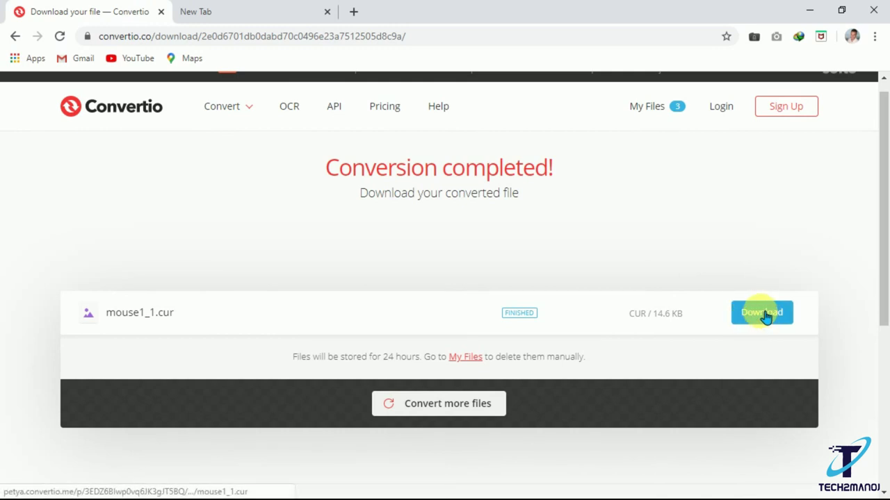
click(764, 317)
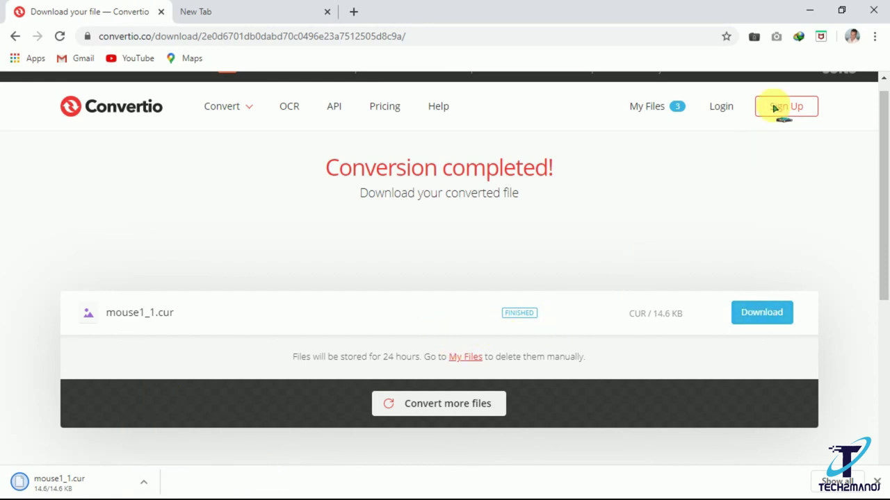
Open Control Panel's Mouse settings on the Pointers tab.
click(810, 12)
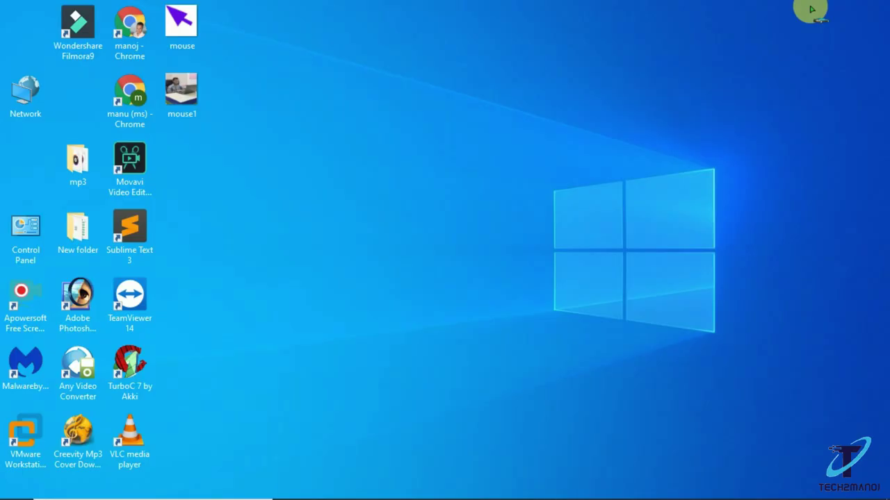
mouse_move(584, 486)
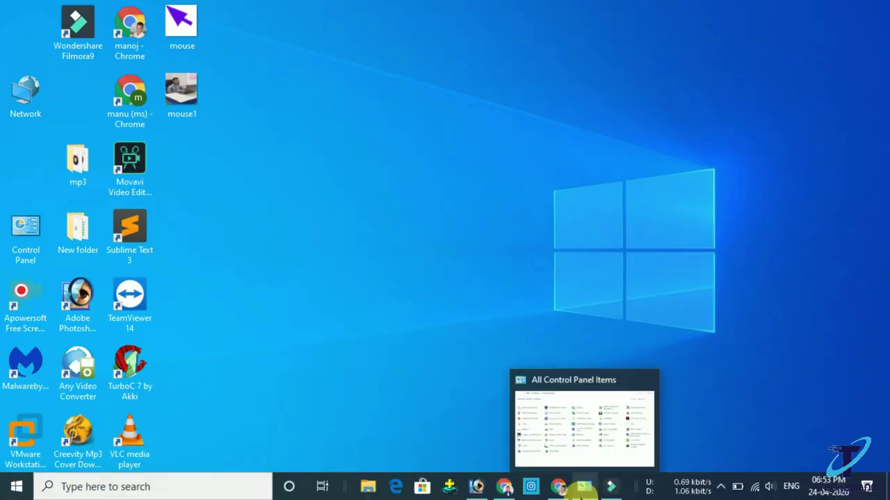
click(581, 459)
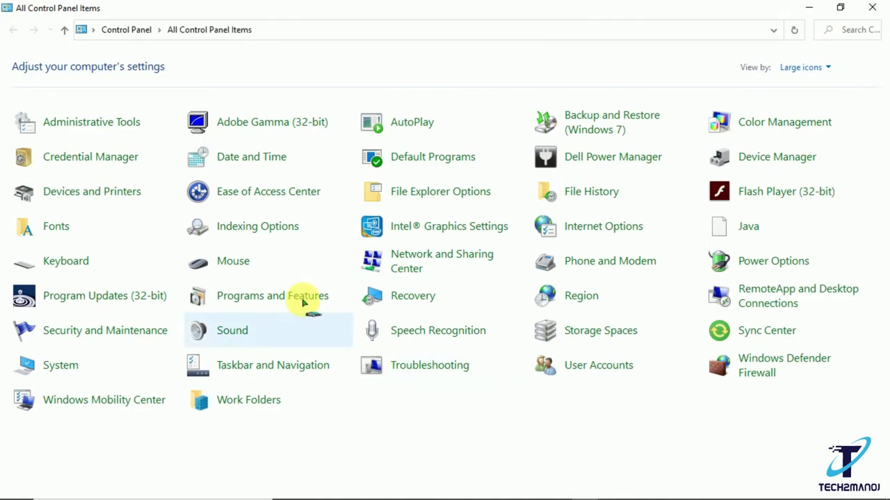
click(233, 263)
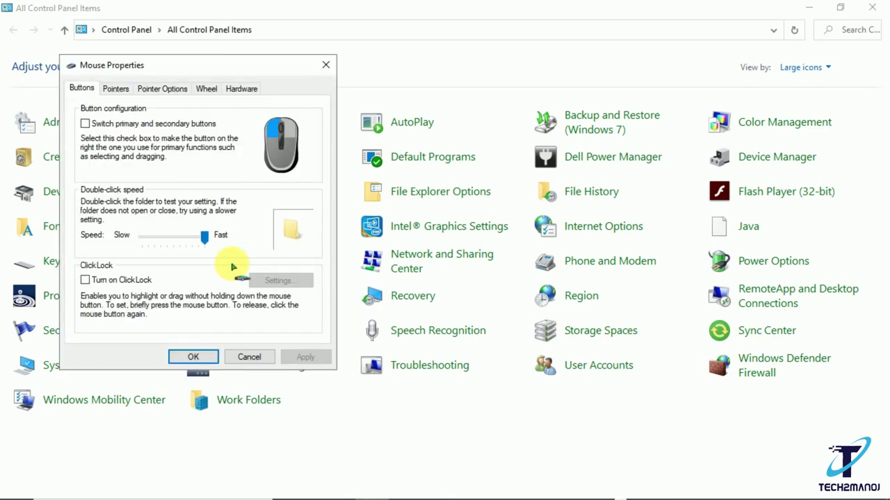
click(116, 88)
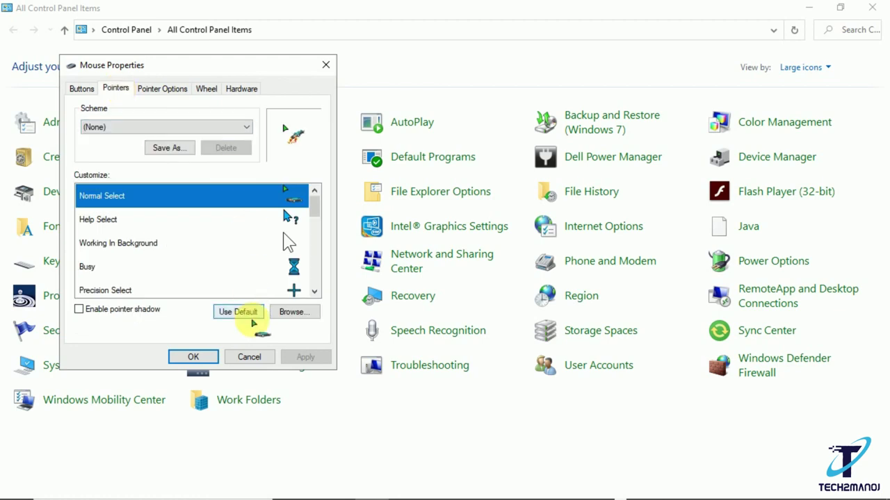
Browse to Downloads and set mouse1_1 as the Normal Select pointer.
click(290, 317)
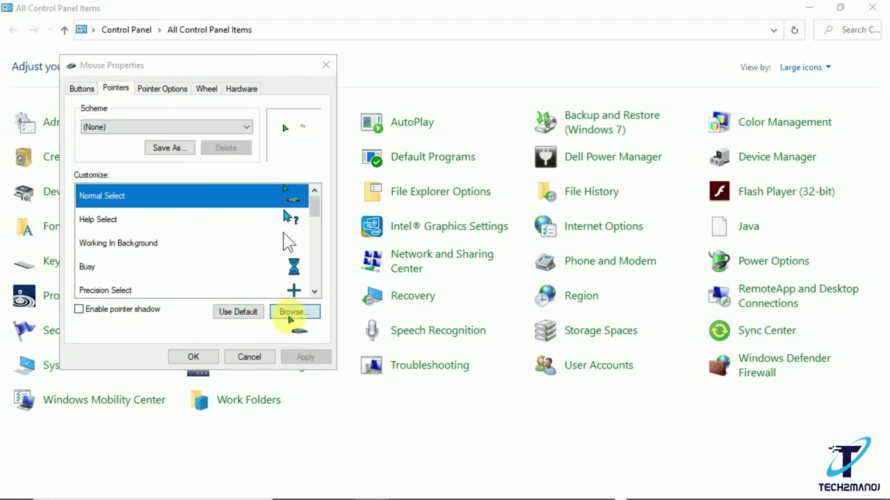
click(289, 318)
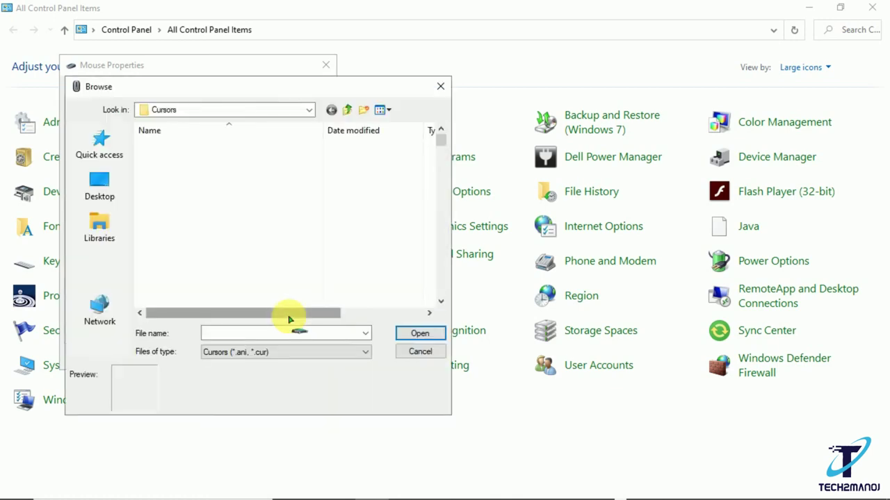
click(309, 114)
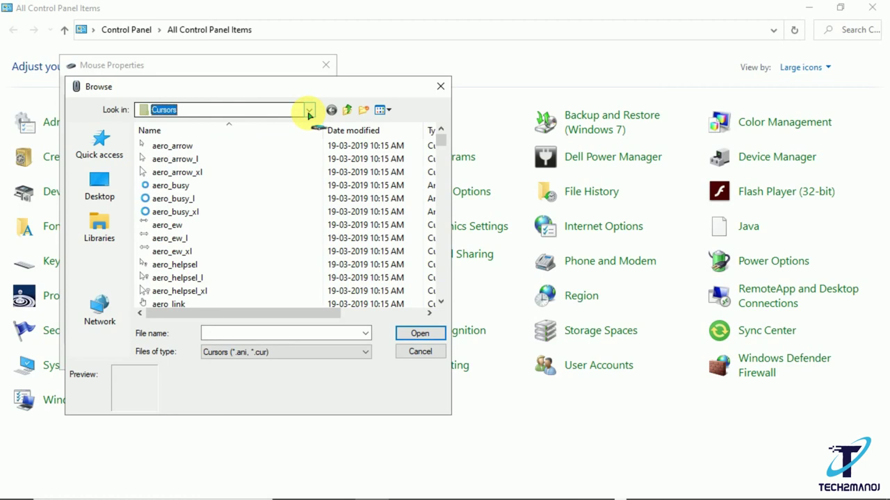
click(308, 114)
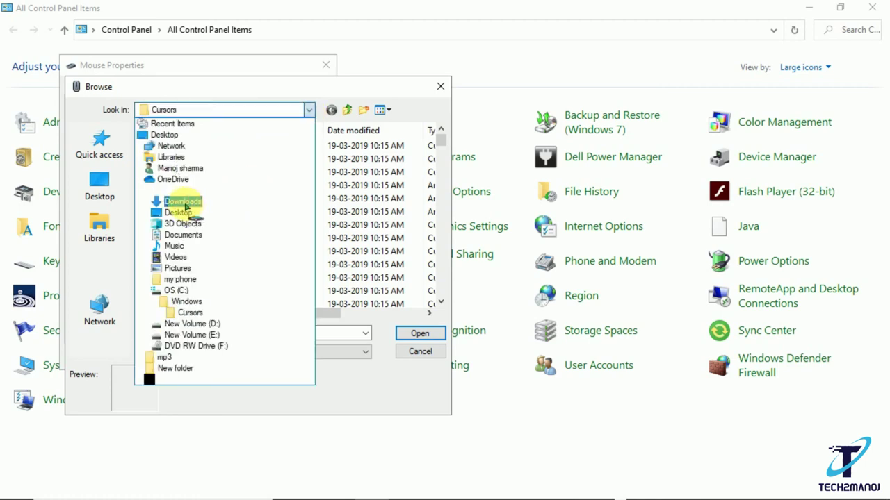
click(182, 201)
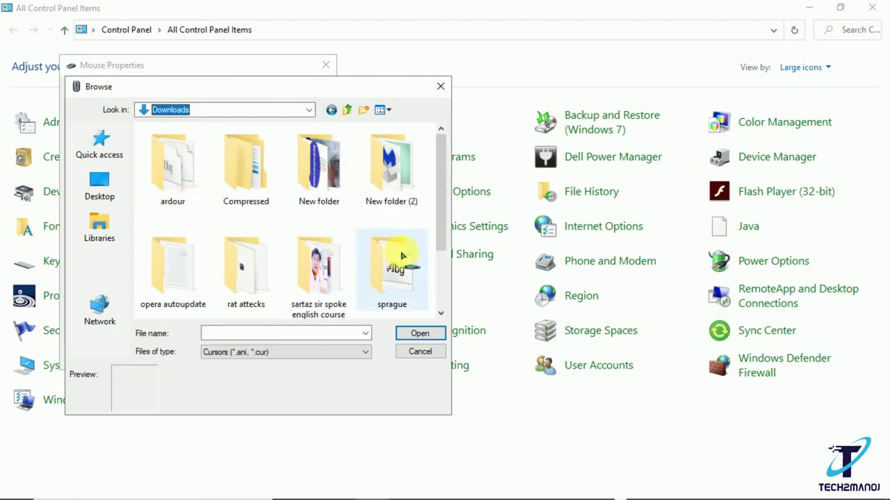
drag(437, 225, 444, 292)
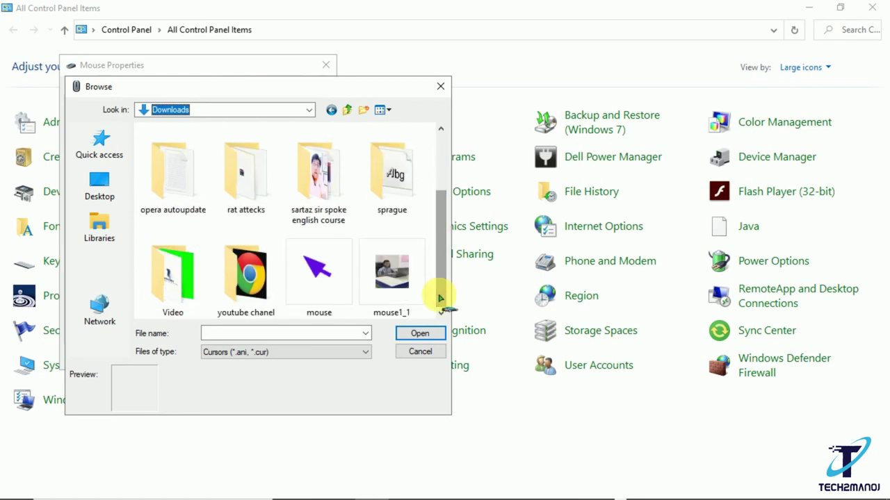
click(419, 298)
click(419, 333)
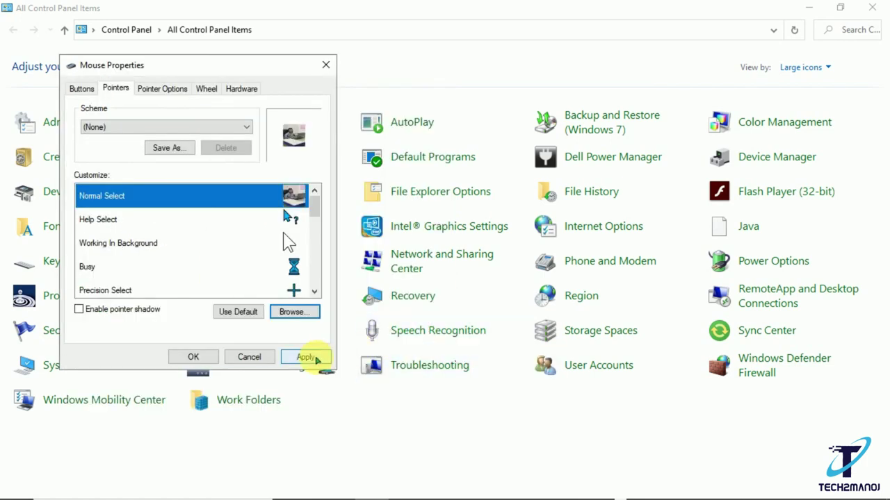
Apply the photo cursor, minimize Control Panel, and close Mouse Properties with OK.
click(317, 359)
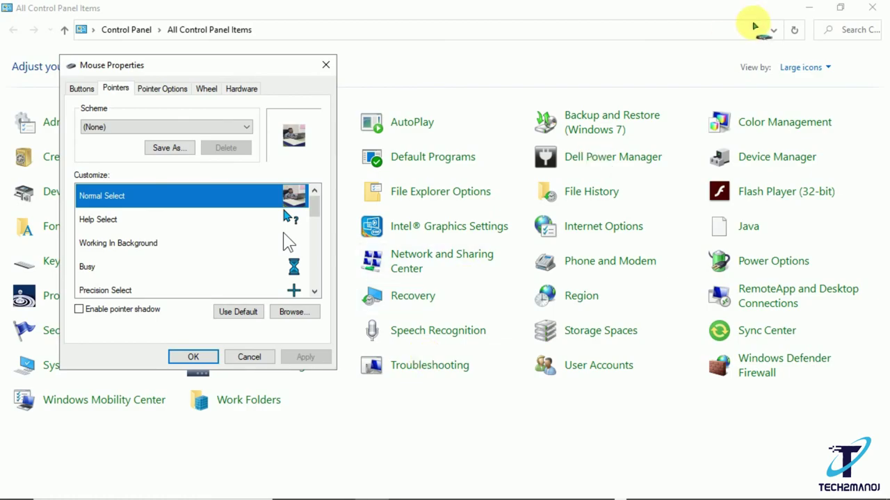
click(807, 8)
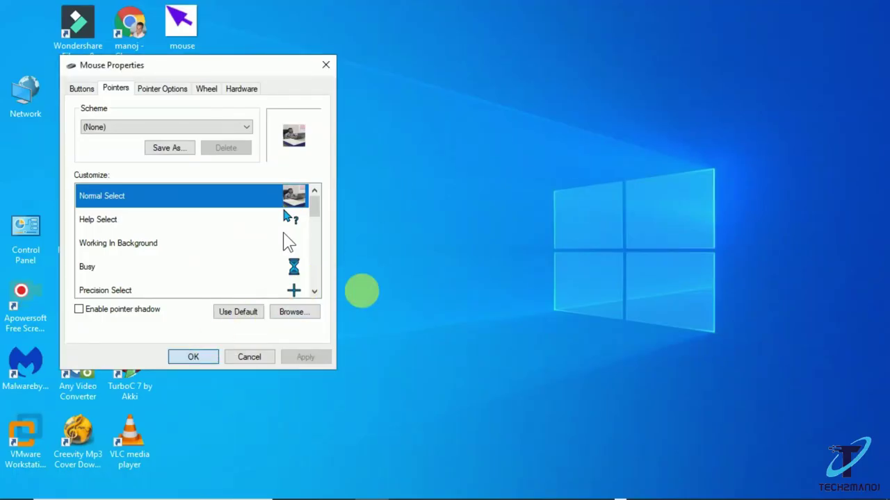
key(Return)
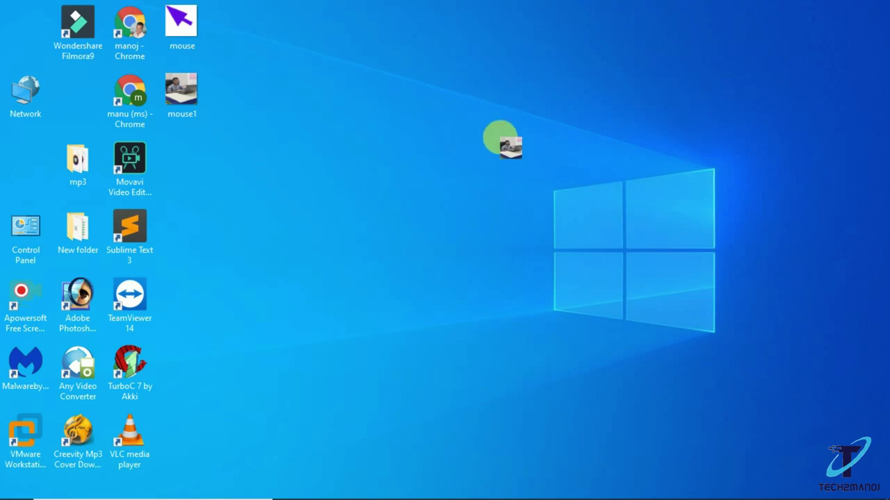